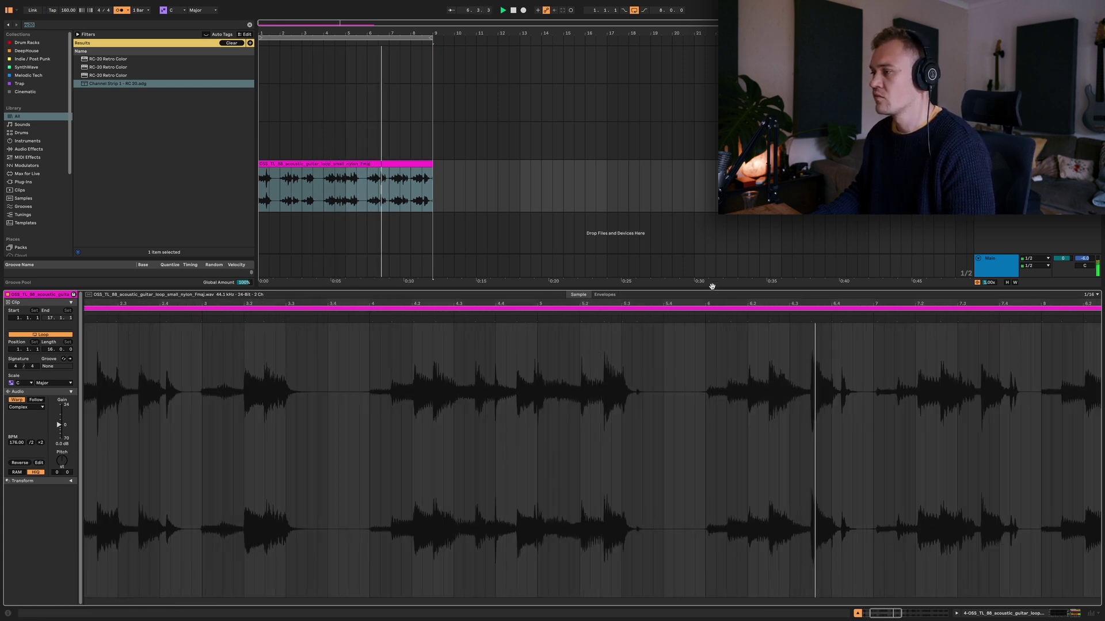
# Convert the acoustic guitar loop to a MIDI clip on the Grand Piano track
pyautogui.press('super+alt+l')
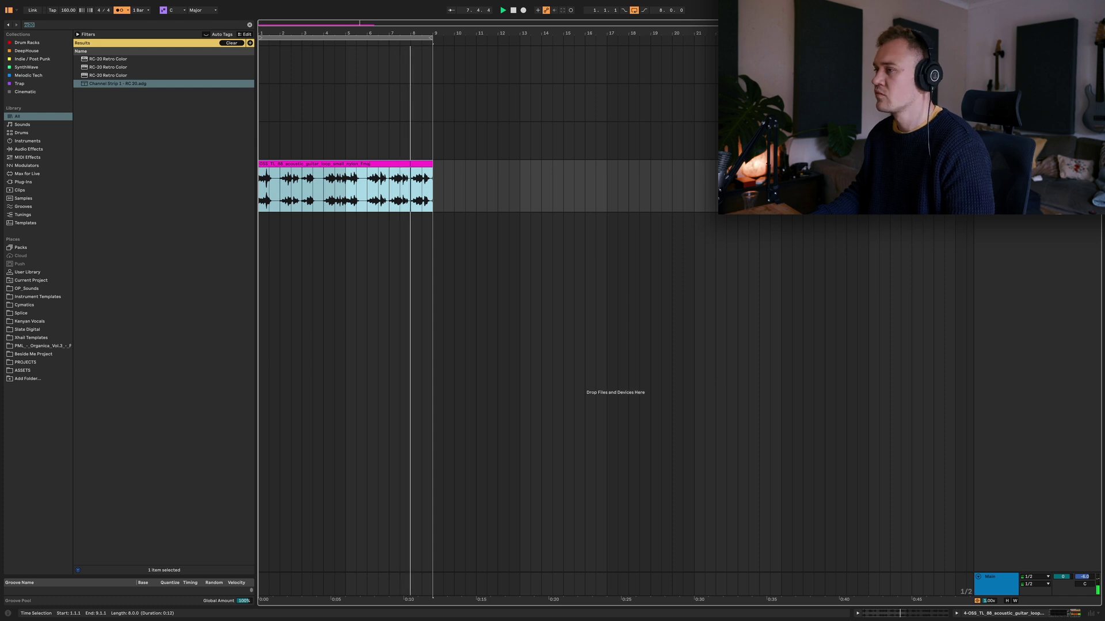
pyautogui.press('super+alt+l')
pyautogui.moveTo(303, 589)
pyautogui.mouseDown()
pyautogui.moveTo(303, 615)
pyautogui.moveTo(303, 588)
pyautogui.mouseUp()
pyautogui.moveTo(377, 164); pyautogui.dragTo(360, 76)
pyautogui.click(529, 309)
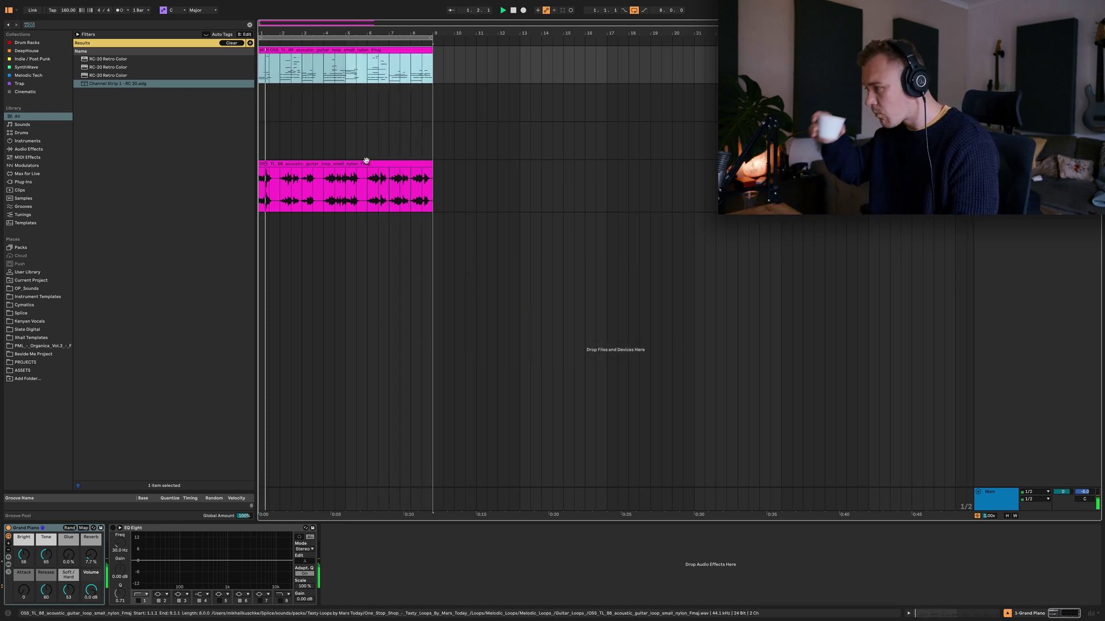
# Build a four-bar progression by duplicating the C#2–G#2 note pair and lowering the copies to B1–F#2, then A1–E2 for two bars
pyautogui.click(301, 64)
pyautogui.scroll(-2, 224, 461)
pyautogui.click(233, 486)
pyautogui.press('Down')
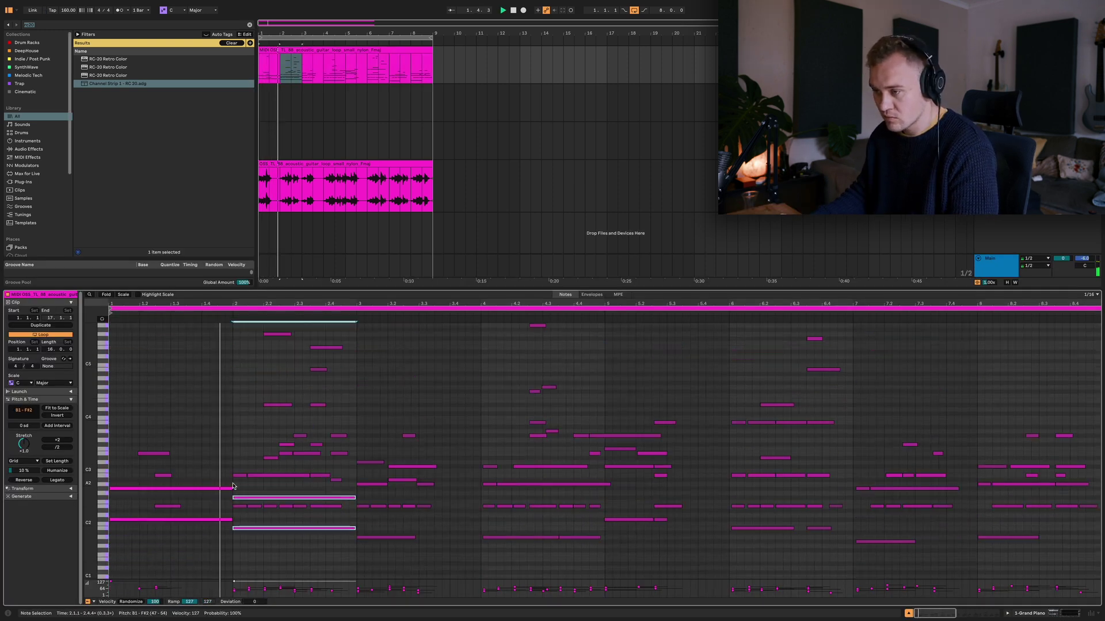
pyautogui.hotkey('ctrl', 'd')
pyautogui.press('Down')
pyautogui.press('Down')
pyautogui.hotkey('ctrl', 'd')
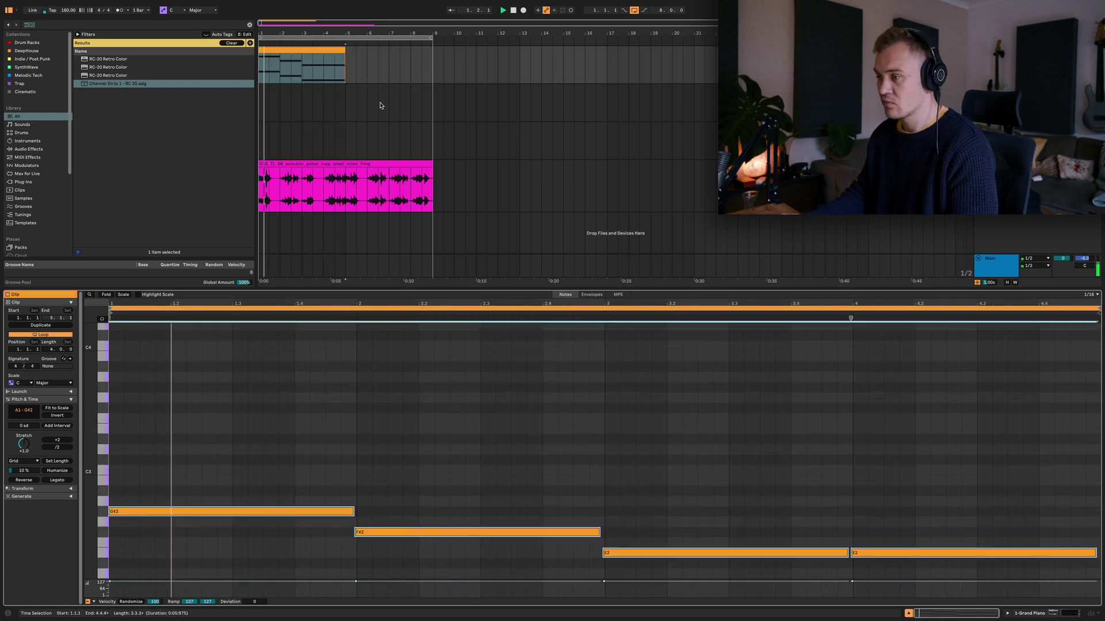
# Add the middle notes E2, D#2 and C#2 to the first, second and third chords
pyautogui.scroll(-3, 248, 450)
pyautogui.moveTo(265, 444); pyautogui.dragTo(306, 451)
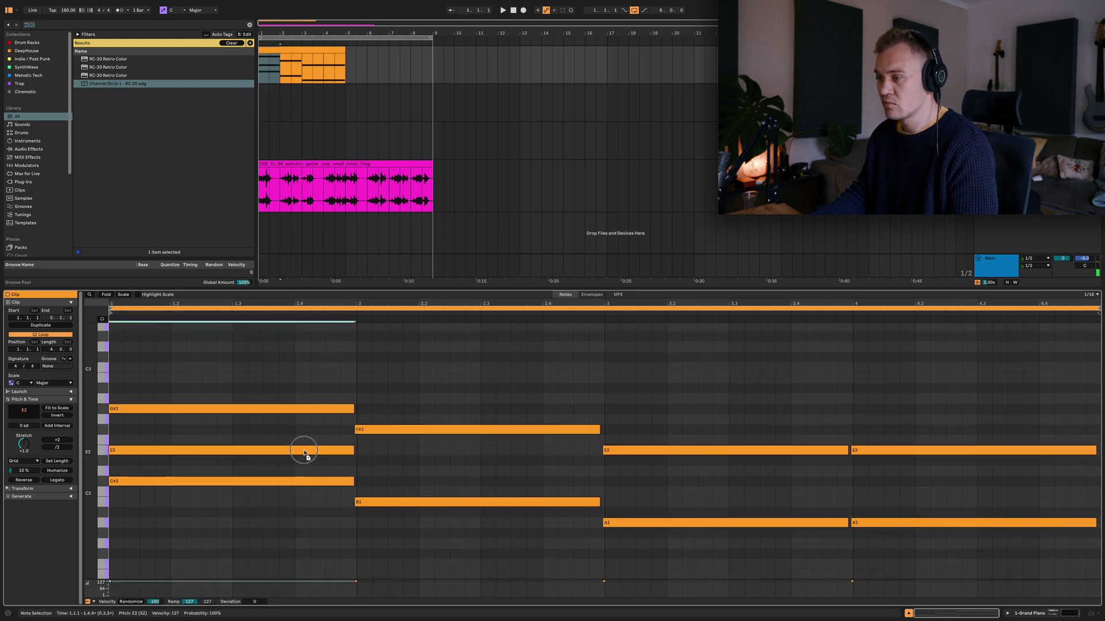
pyautogui.moveTo(469, 503); pyautogui.dragTo(972, 483)
# Delete the fourth bar's notes and extend the third chord to the end of the four-bar clip
pyautogui.moveTo(899, 393); pyautogui.dragTo(923, 568)
pyautogui.press('Delete')
pyautogui.moveTo(830, 434); pyautogui.dragTo(748, 535)
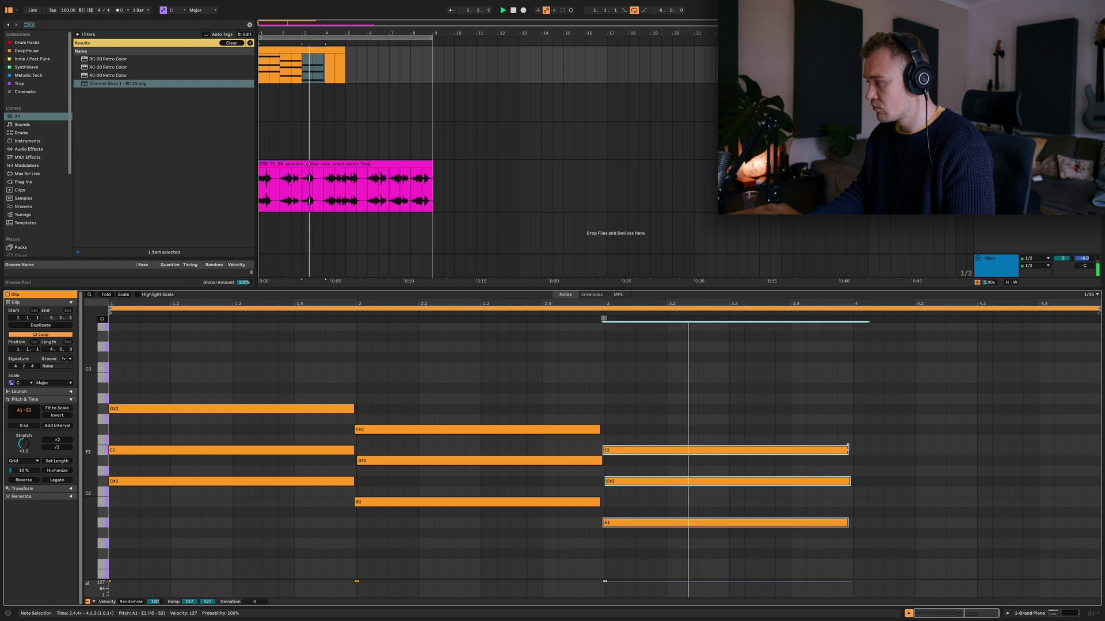
pyautogui.moveTo(848, 450); pyautogui.dragTo(1079, 441)
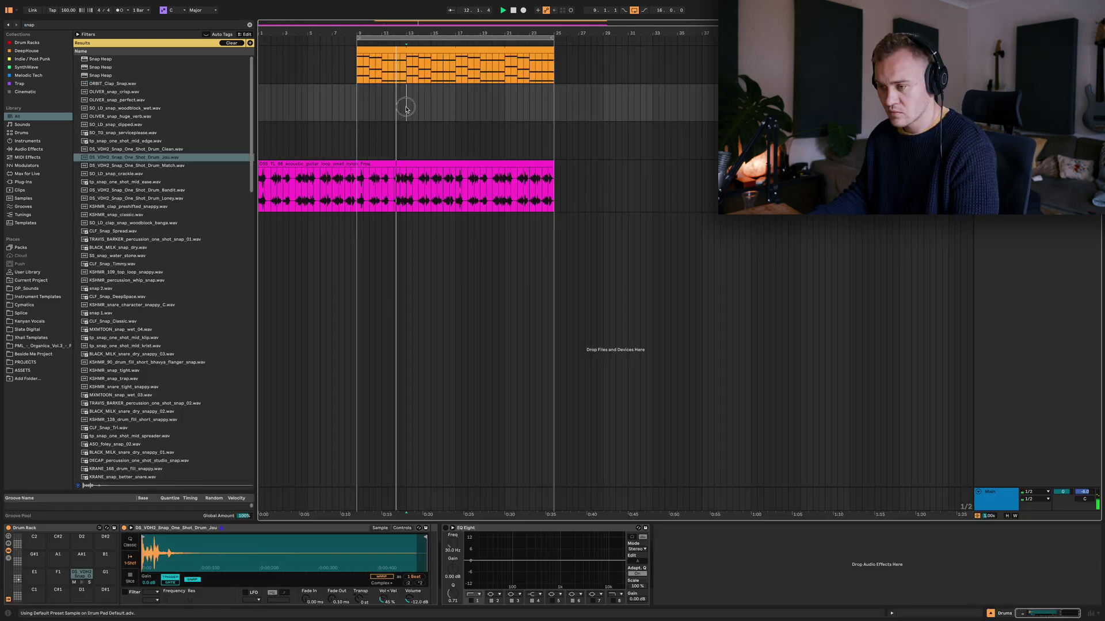
# Create a MIDI clip on the Drums track from bar 9 to 25 and place a snap note at 1.3
pyautogui.moveTo(406, 108); pyautogui.dragTo(555, 93)
pyautogui.press('super+shift+m')
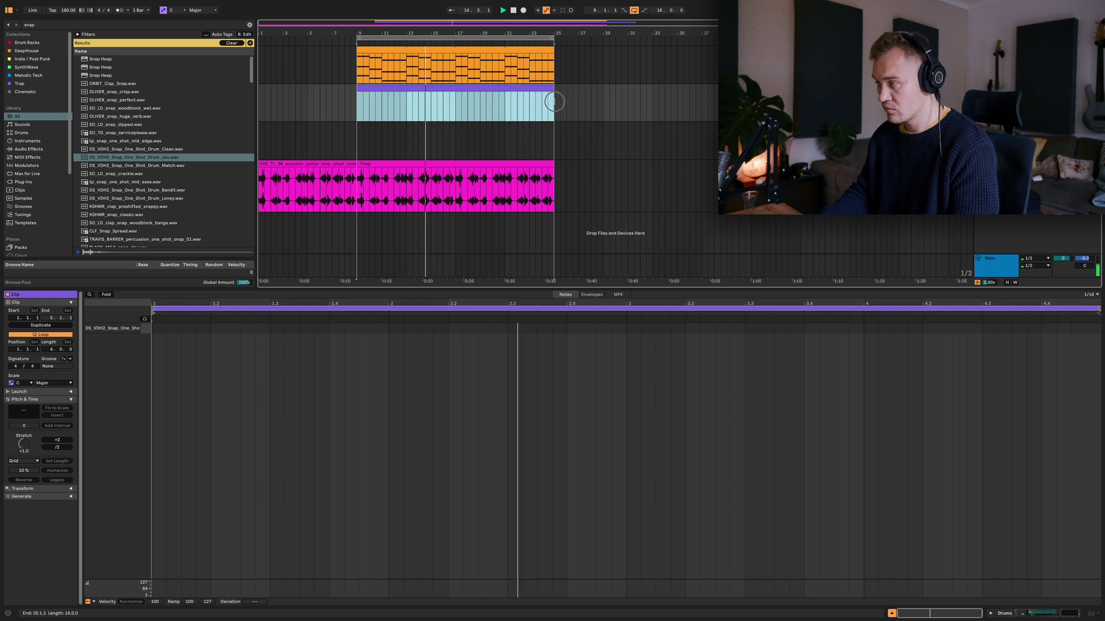
pyautogui.doubleClick(275, 328)
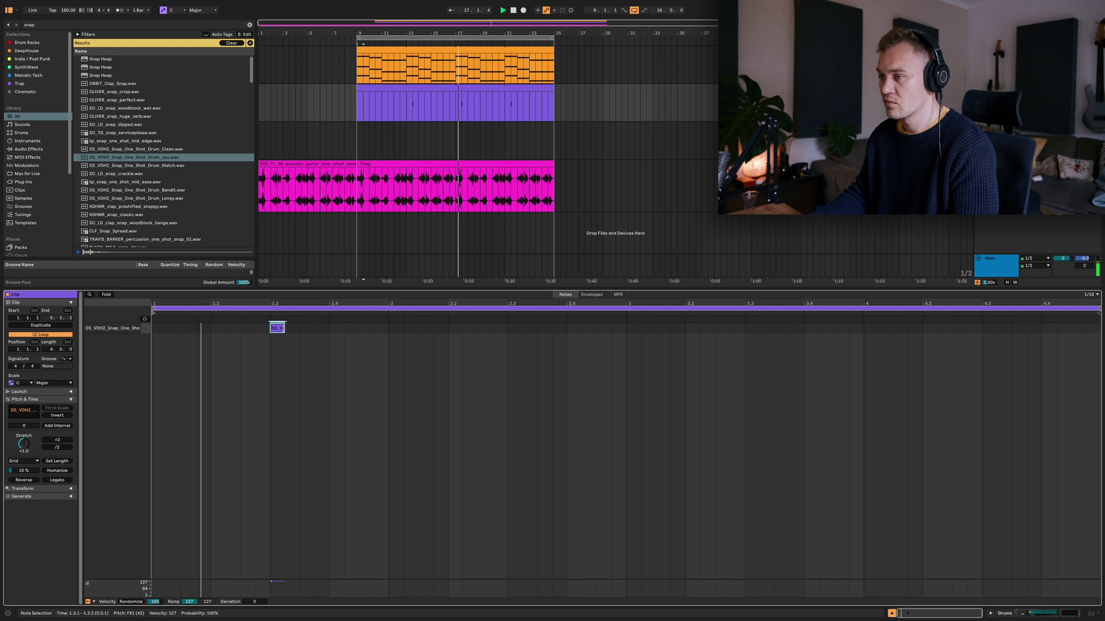
# Lengthen the snap note to one bar and duplicate it through the four-bar drum pattern
pyautogui.moveTo(283, 328); pyautogui.dragTo(512, 326)
pyautogui.press('super+d')
pyautogui.press('super+d')
# Search the sample browser for "rim" with the drum rack's devices shown
pyautogui.press('super+alt+l')
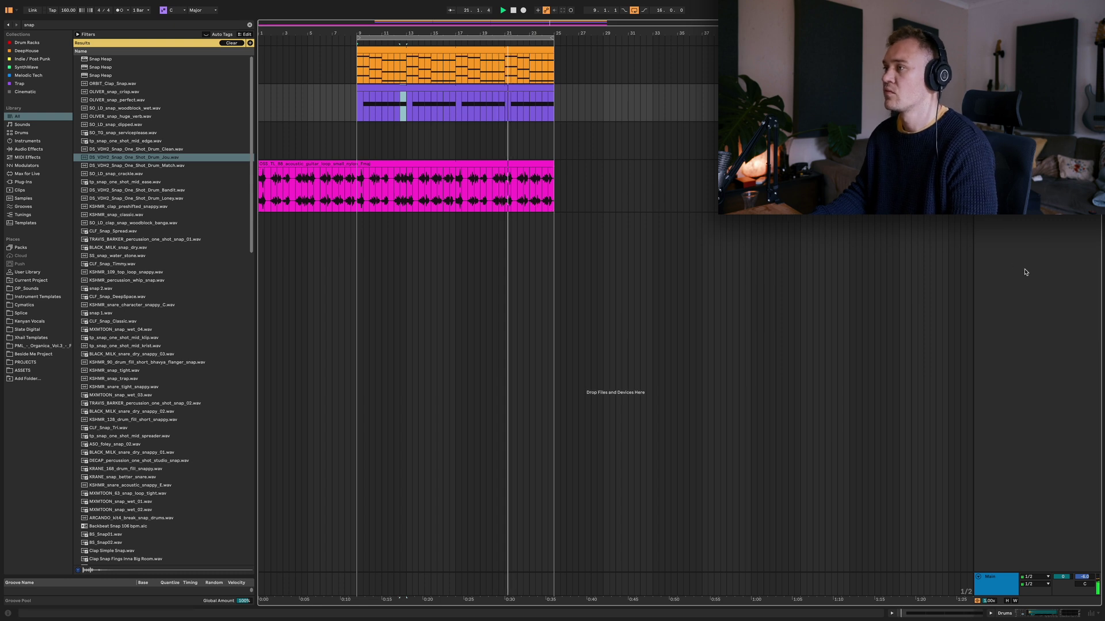
pyautogui.press('super+alt+l')
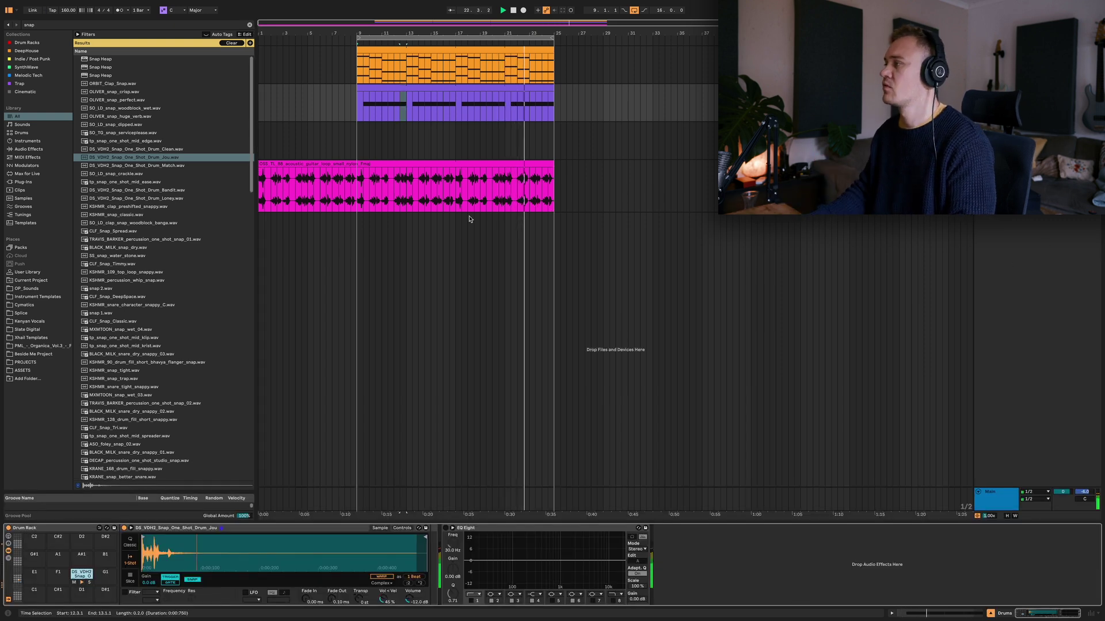
pyautogui.press('super+f')
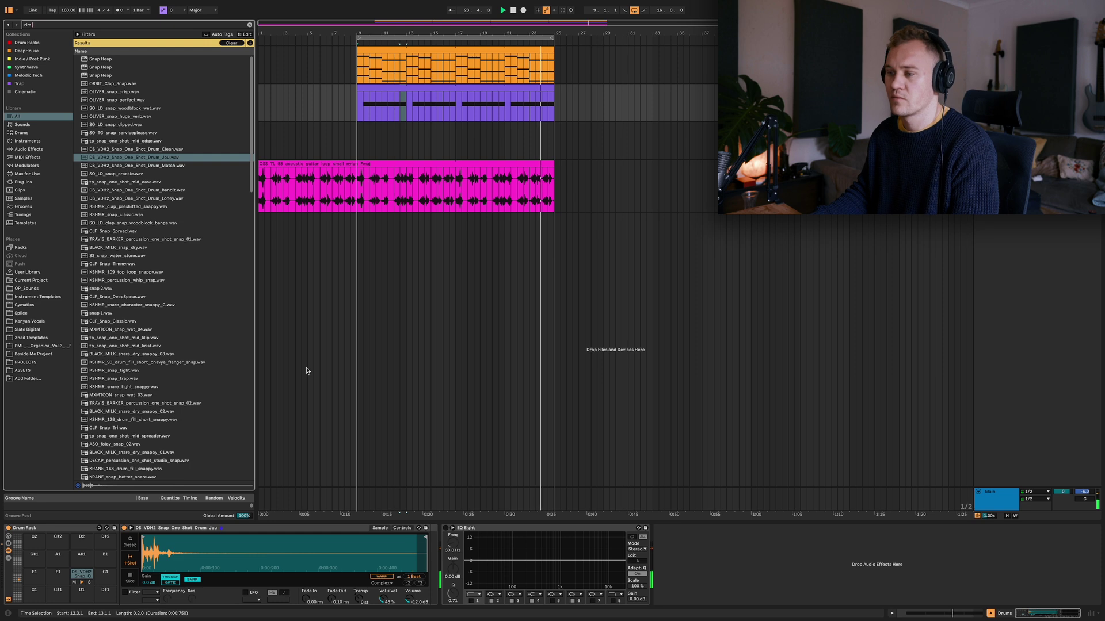
pyautogui.write('rim')
pyautogui.click(21, 248)
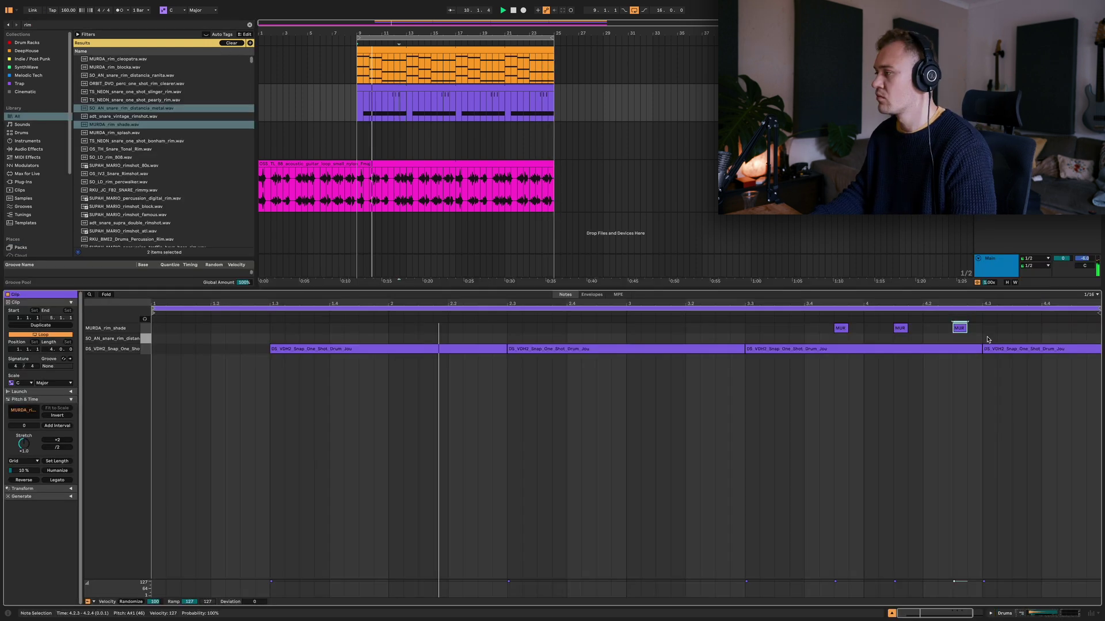
# Add two SO_AN_snare_rim_distancia_metal notes and move them to 3.3.3 and 3.4.1, just before the MURDA_rim_shade hits
pyautogui.doubleClick(1019, 338)
pyautogui.click(959, 328)
pyautogui.click(1016, 338)
pyautogui.keyDown('shift'); pyautogui.click(989, 338); pyautogui.keyUp('shift')
pyautogui.moveTo(989, 338); pyautogui.dragTo(794, 338)
pyautogui.press('Left')
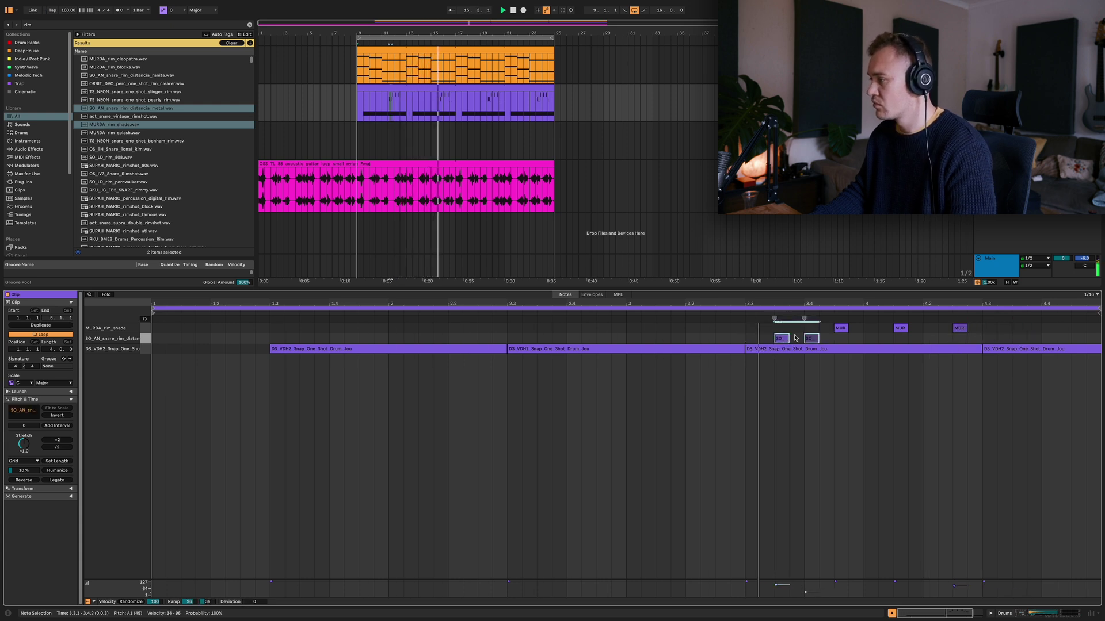
# Delete the third MURDA_rim_shade hit, rebalance the metal rim velocities, and add metal rim notes at 4.2.3 and 4.1.1
pyautogui.doubleClick(957, 329)
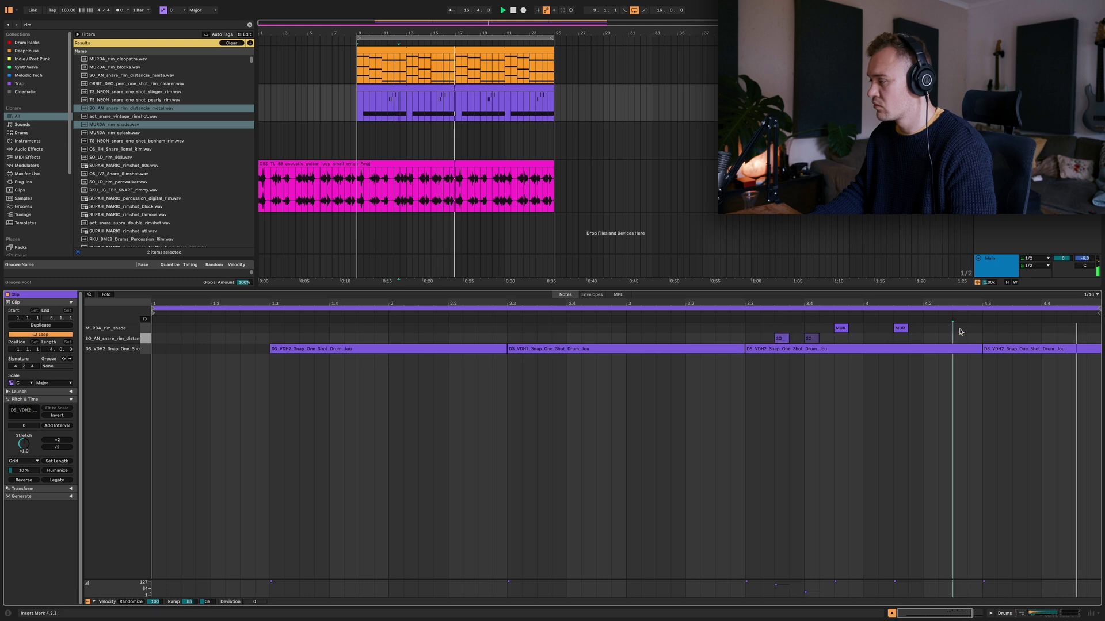
pyautogui.moveTo(784, 340); pyautogui.dragTo(798, 338)
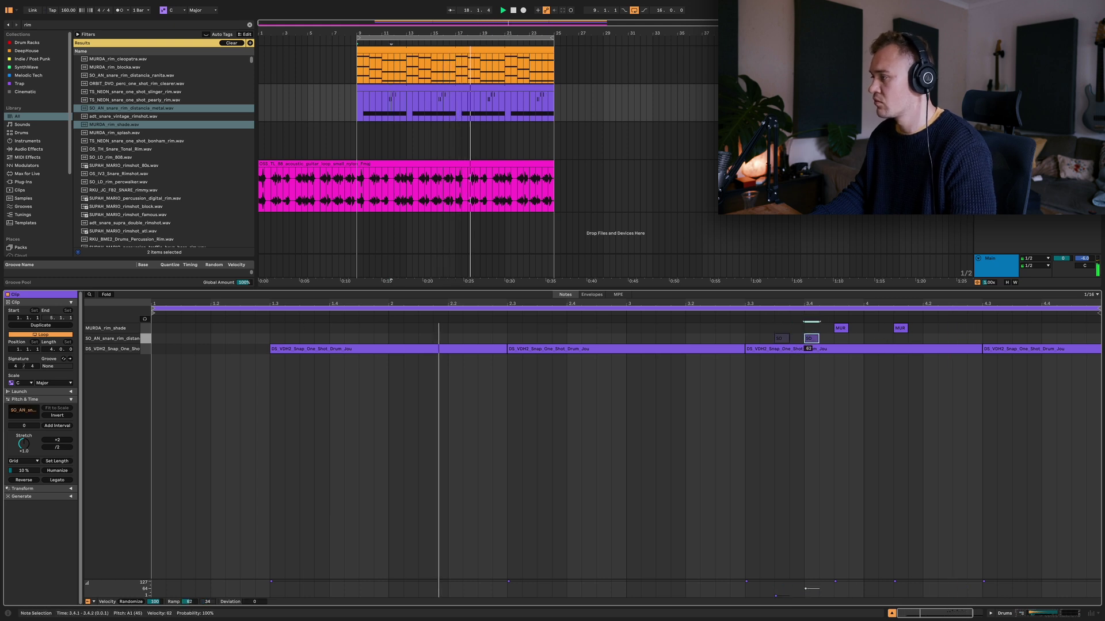
pyautogui.doubleClick(958, 338)
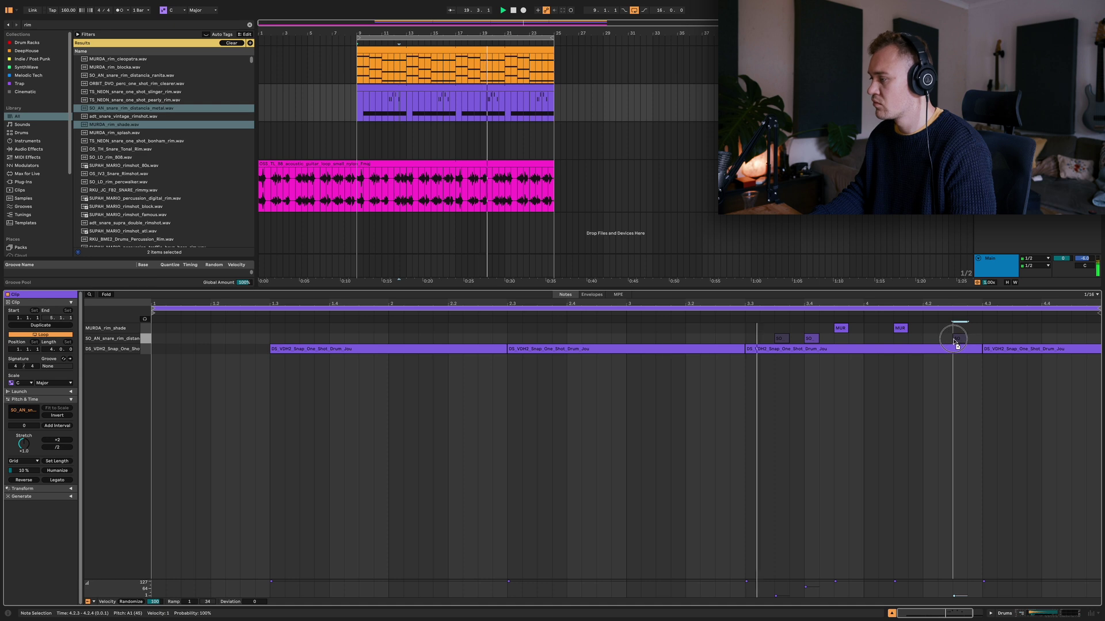
pyautogui.doubleClick(871, 339)
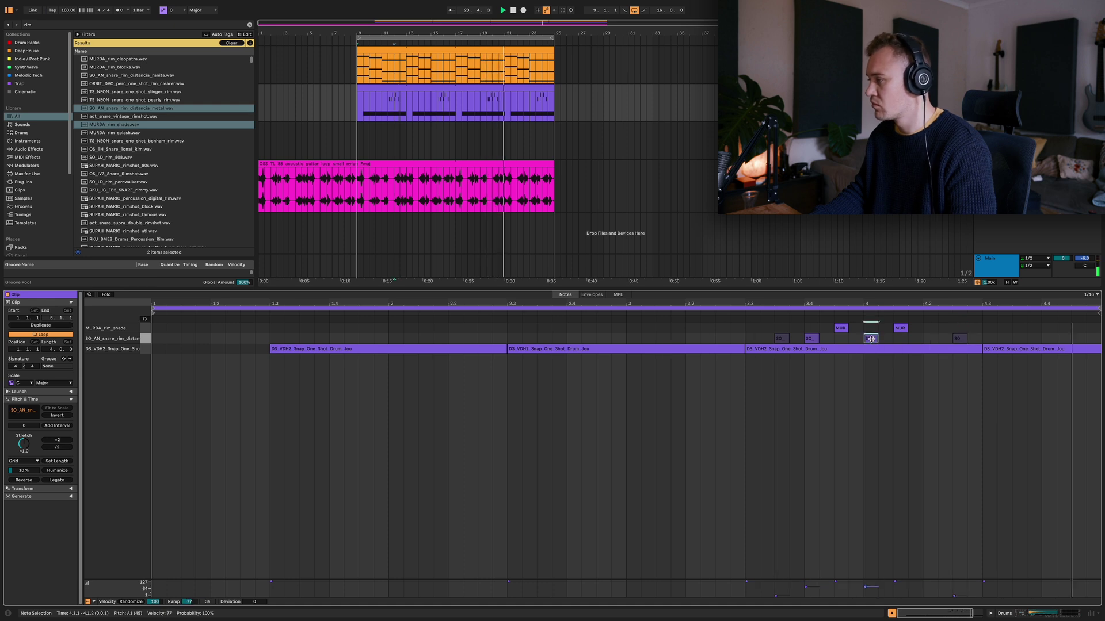
# Audition the reverse and reverb vocal samples in the "vocal re" search results
pyautogui.hotkey('ctrl', 'alt', 'l')
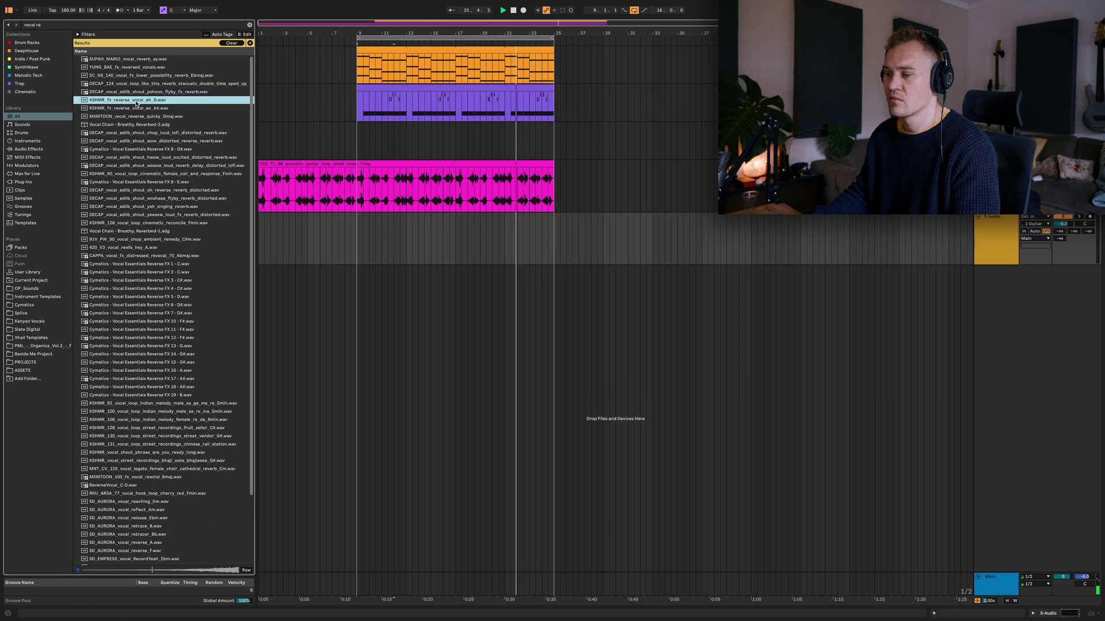
pyautogui.click(142, 109)
pyautogui.click(148, 133)
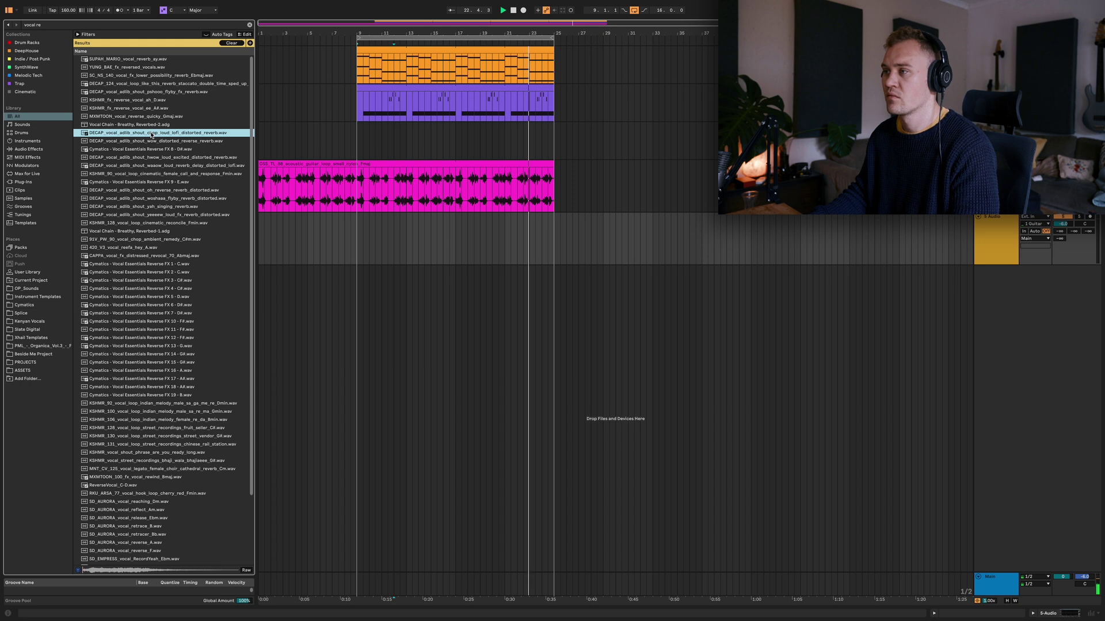
pyautogui.click(151, 142)
pyautogui.click(151, 158)
pyautogui.click(151, 174)
pyautogui.click(150, 182)
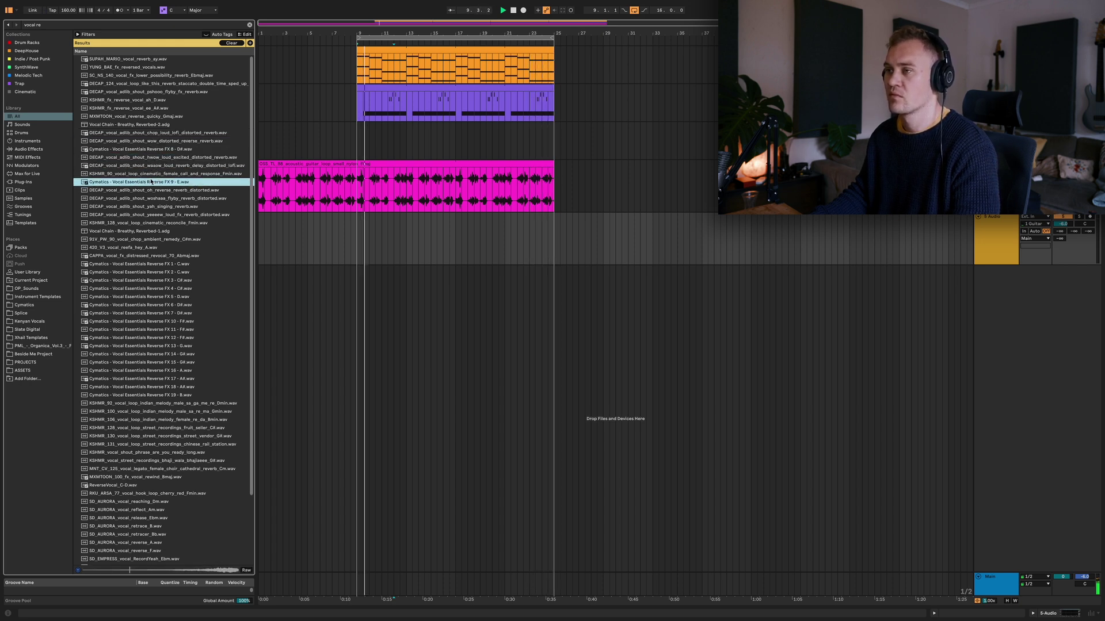
# Place the Cymatics Vocal Essentials Reverse FX 9 - E sample on the new audio track leading into bar 17 and lower the track volume
pyautogui.moveTo(154, 185); pyautogui.dragTo(383, 236)
pyautogui.moveTo(1063, 224); pyautogui.dragTo(1065, 240)
pyautogui.click(410, 220)
pyautogui.moveTo(410, 219); pyautogui.dragTo(443, 223)
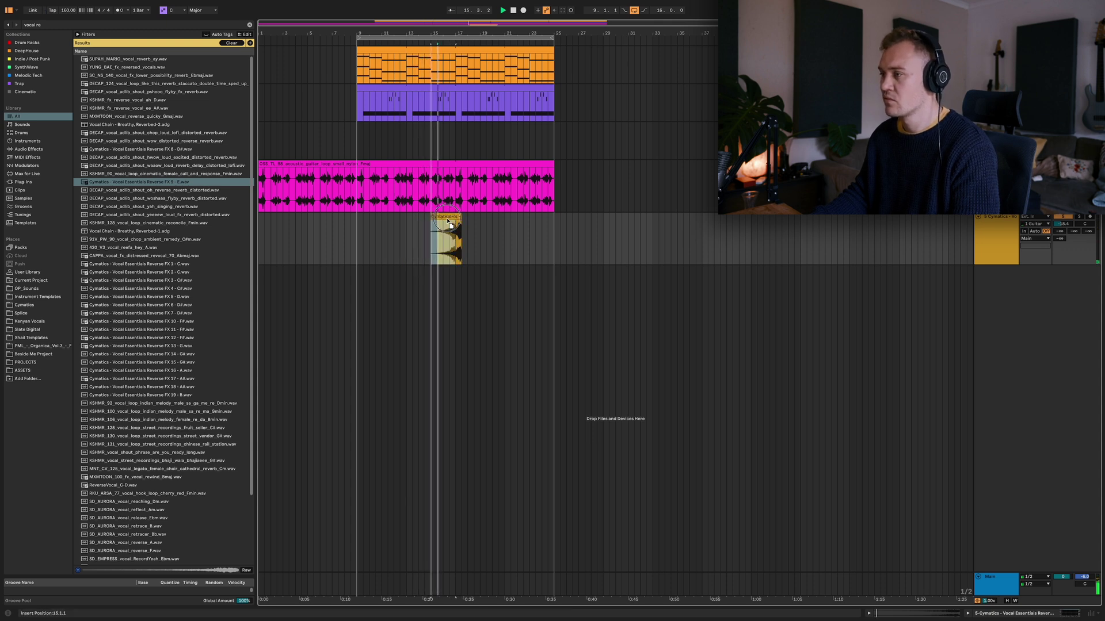
# Trim the drum part to start at bar 17 and readjust the reverse vocal track's volume
pyautogui.click(460, 101)
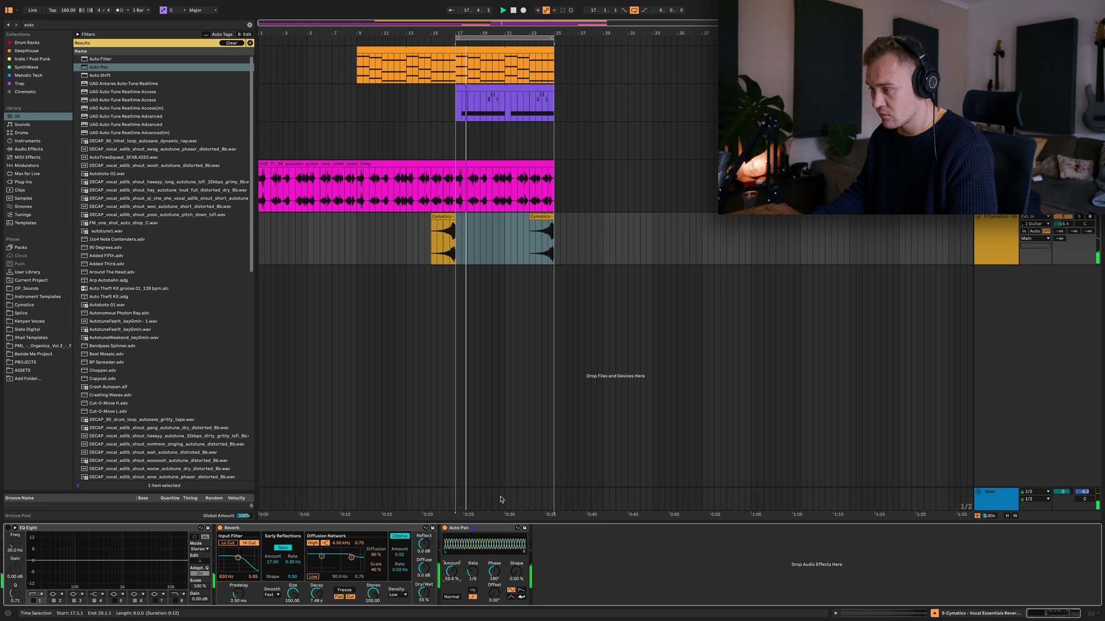
pyautogui.moveTo(1063, 224); pyautogui.dragTo(1065, 225)
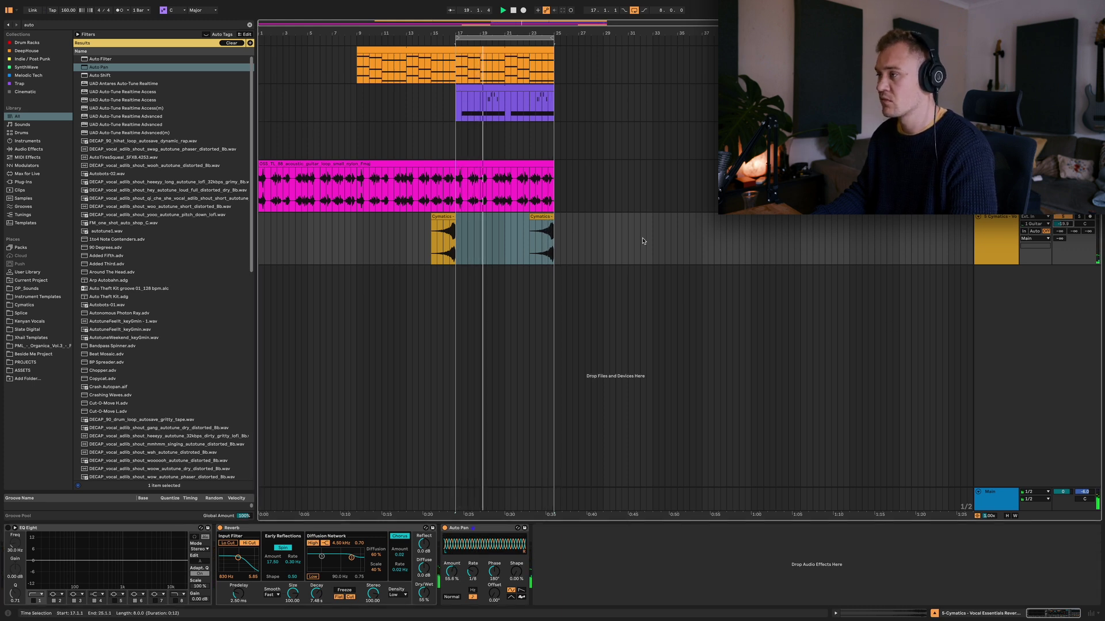
# Duplicate the piano chord section after bar 25 and hide the RC-20 plug-in window
pyautogui.click(503, 53)
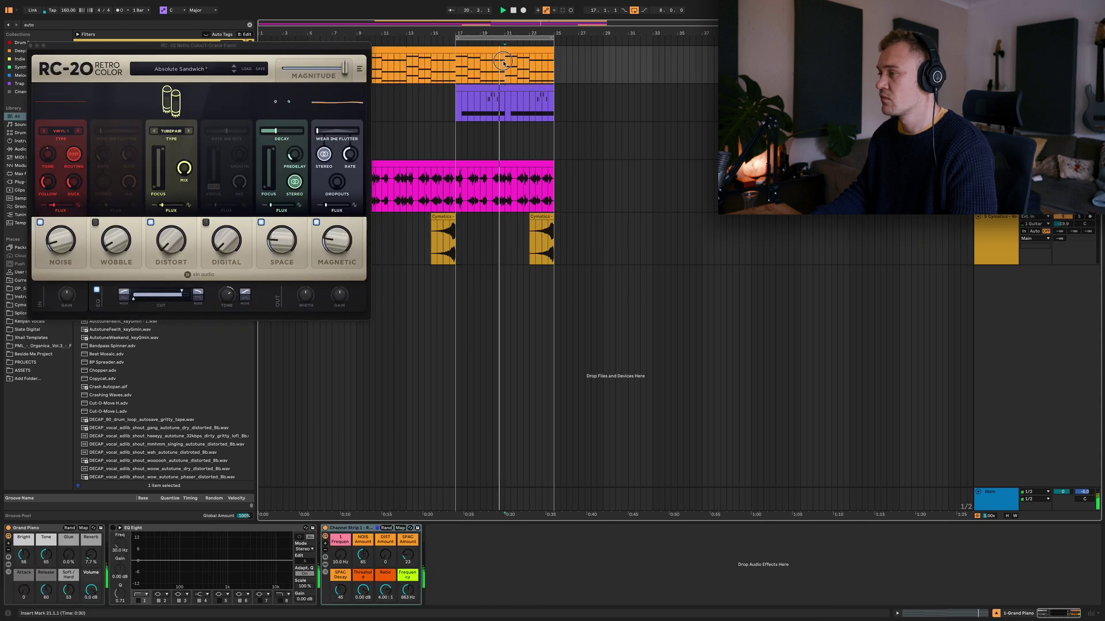
pyautogui.hotkey('ctrl', 'd')
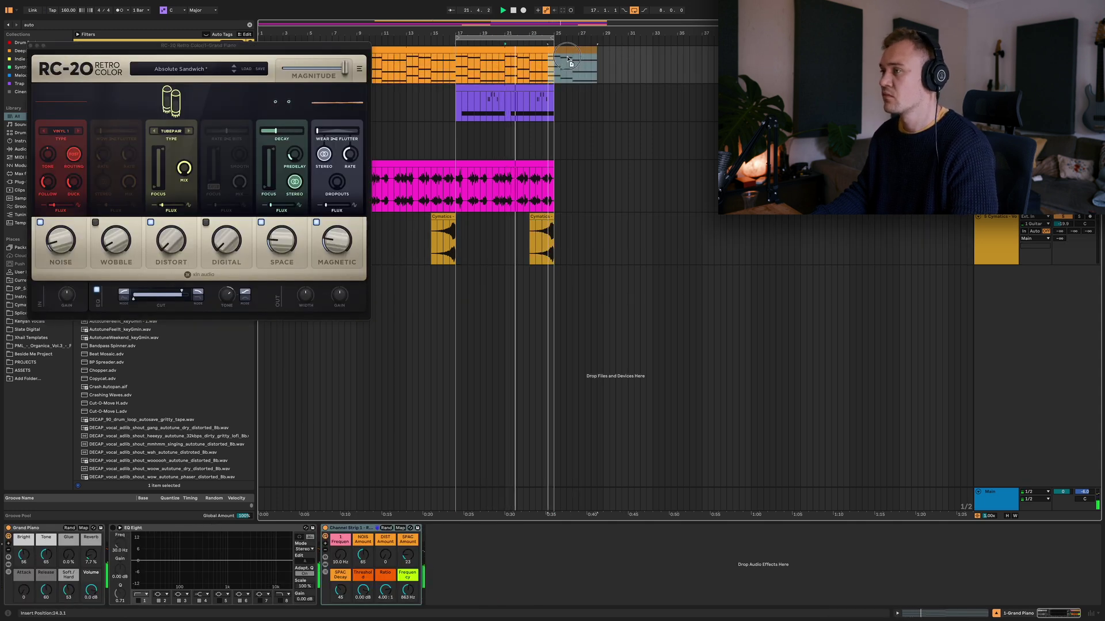
pyautogui.hotkey('ctrl', 'alt', 'p')
pyautogui.hotkey('ctrl', 'alt', 'b')
pyautogui.hotkey('ctrl', 'alt', 'b')
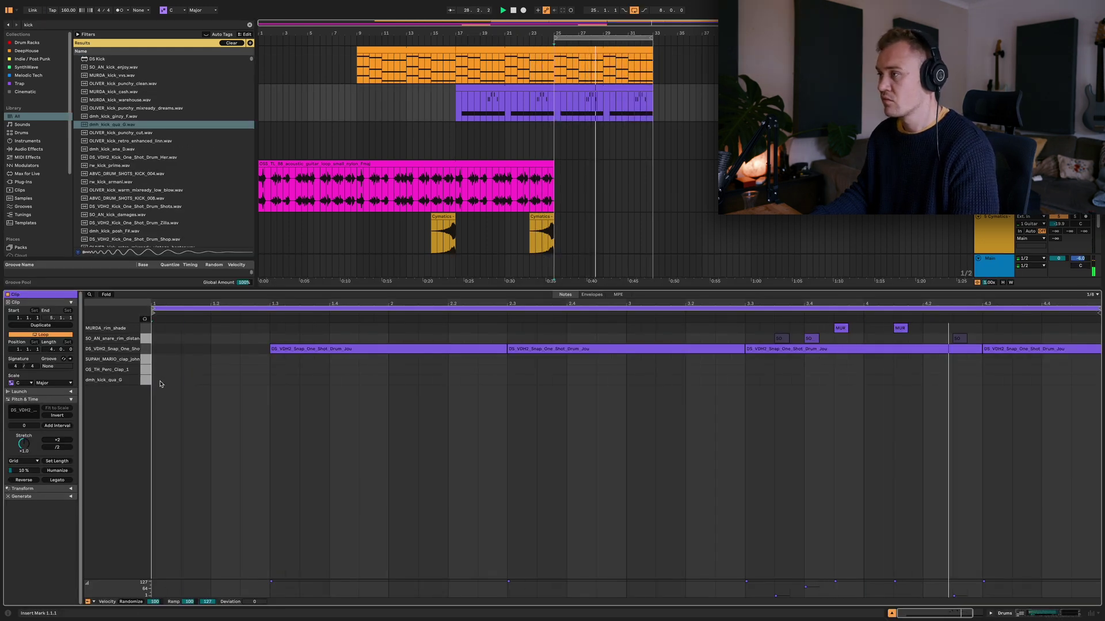
# Place kick notes at 1.1.1 and 1.2.3, and move all snap notes to the SUPAH_MARIO clap lane
pyautogui.doubleClick(254, 380)
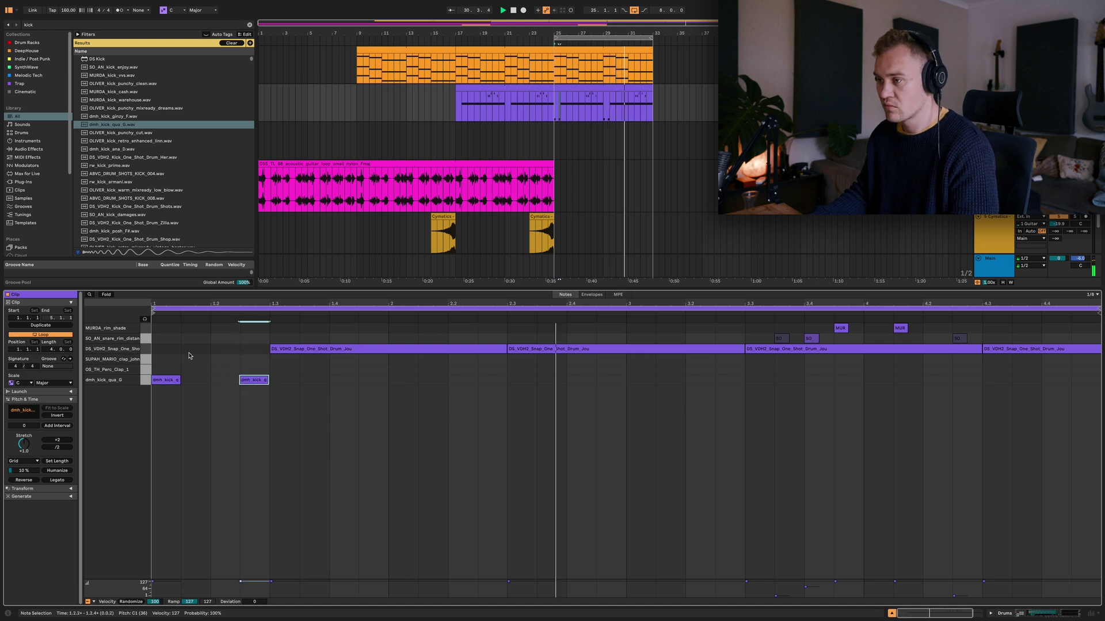
pyautogui.click(146, 349)
pyautogui.moveTo(340, 349); pyautogui.dragTo(340, 361)
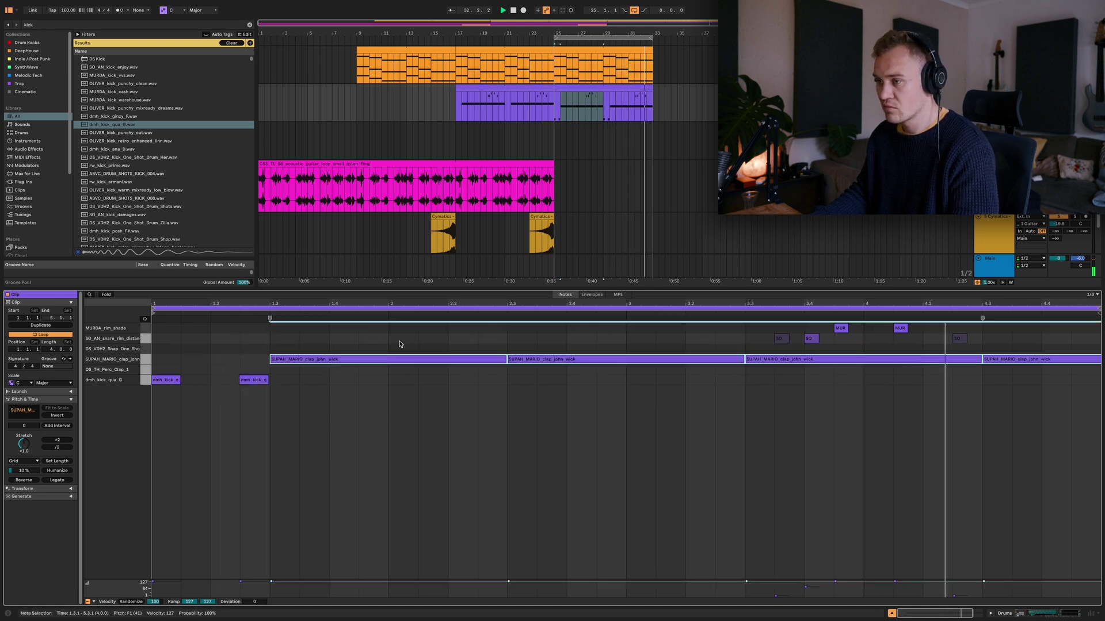
# Add a kick at 1.1.3, shift the third kick to 1.3.3, and duplicate the kick pattern into the second bar
pyautogui.doubleClick(196, 379)
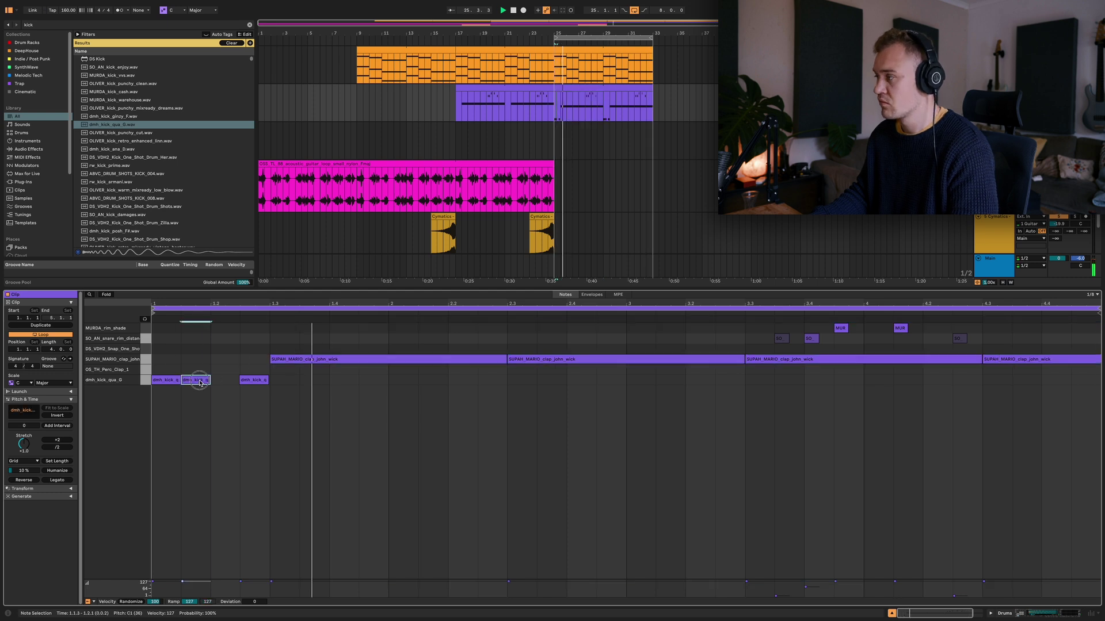
pyautogui.moveTo(254, 380); pyautogui.dragTo(166, 390)
pyautogui.hotkey('ctrl', 'd')
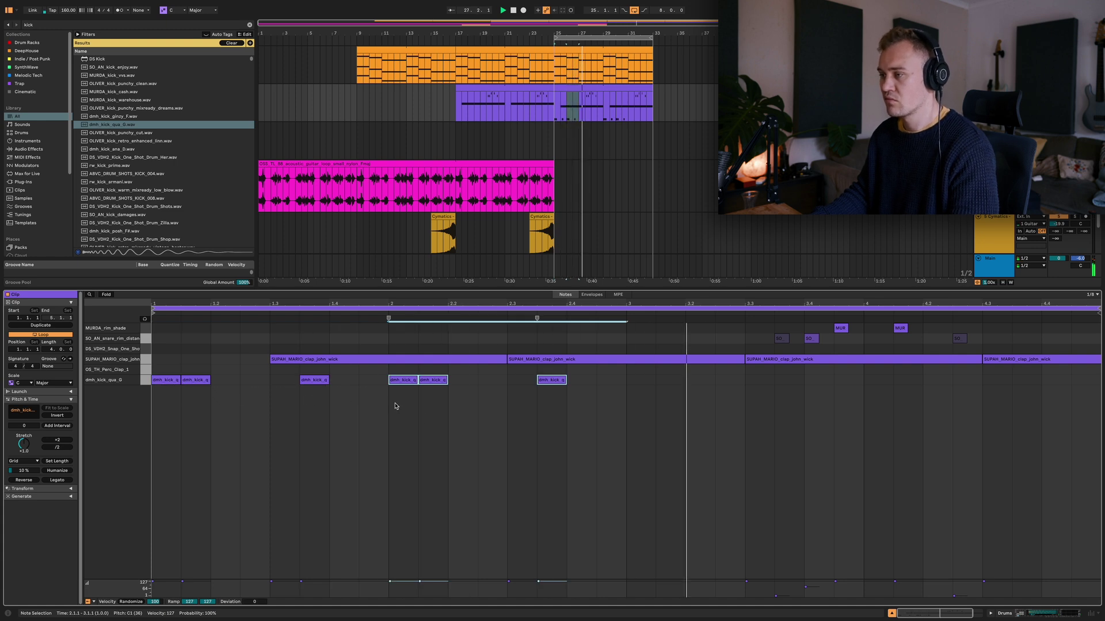
# Delete the kick at 2.1.1 and move the kick at 1.3.3 to 1.4.3
pyautogui.doubleClick(396, 380)
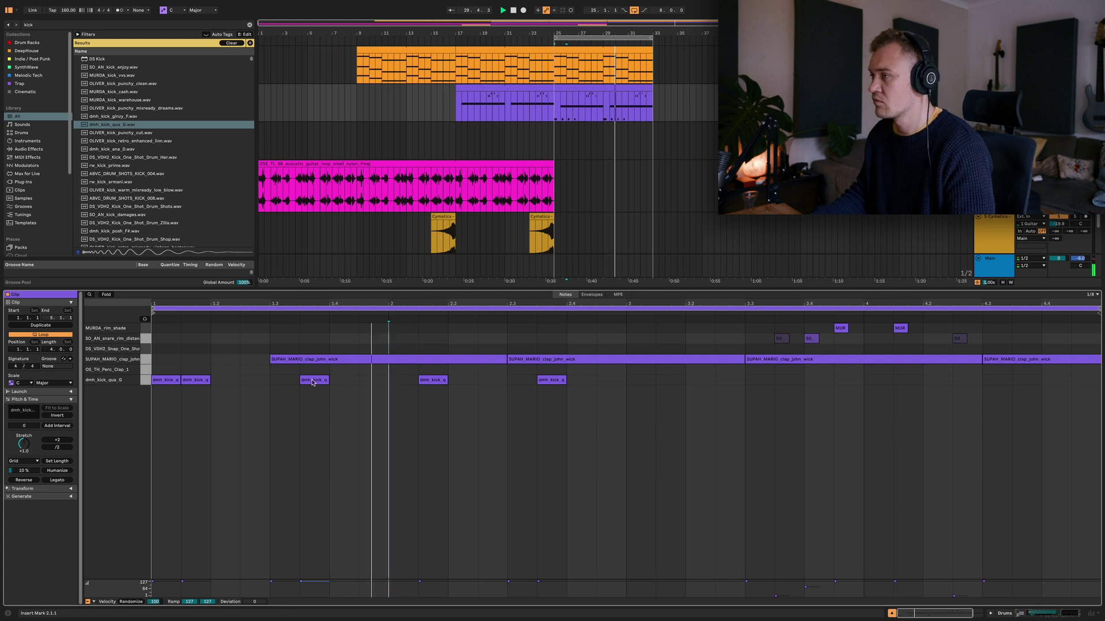
pyautogui.moveTo(314, 381); pyautogui.dragTo(344, 380)
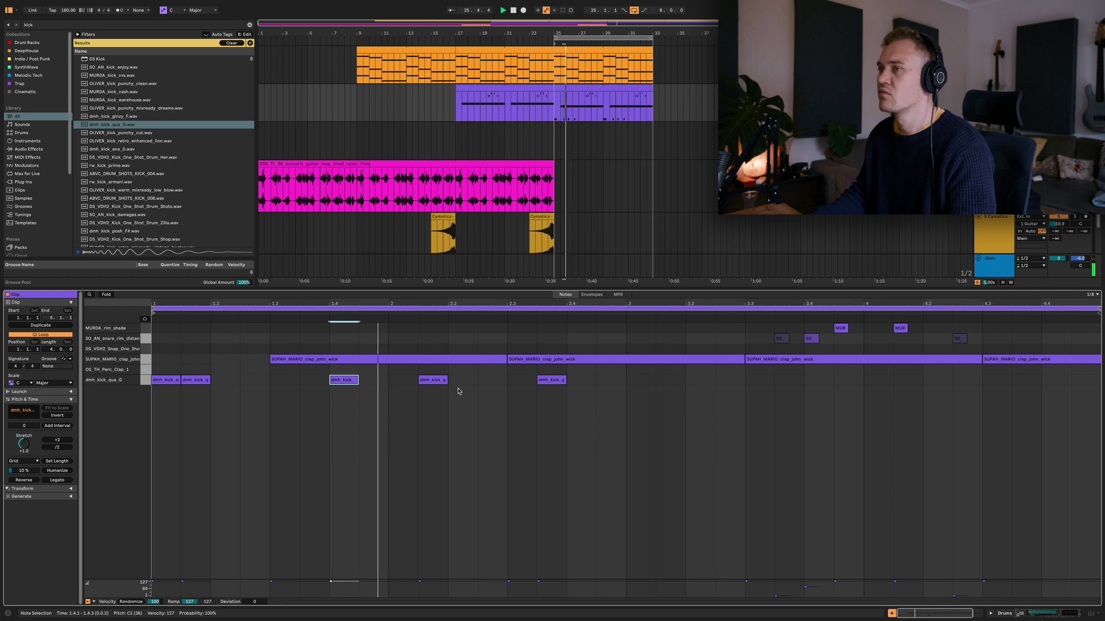
pyautogui.click(357, 386)
# Search the sample browser for hi-hat sounds with "hiha"
pyautogui.hotkey('ctrl', 'alt', 'l')
pyautogui.hotkey('ctrl', 'f')
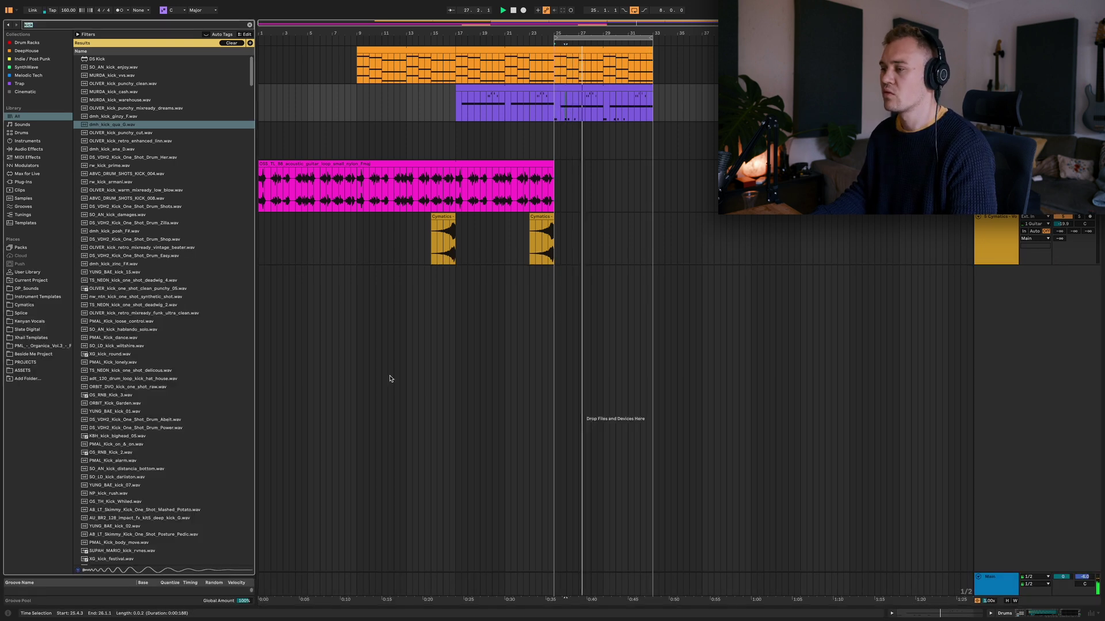
pyautogui.write('hiha')
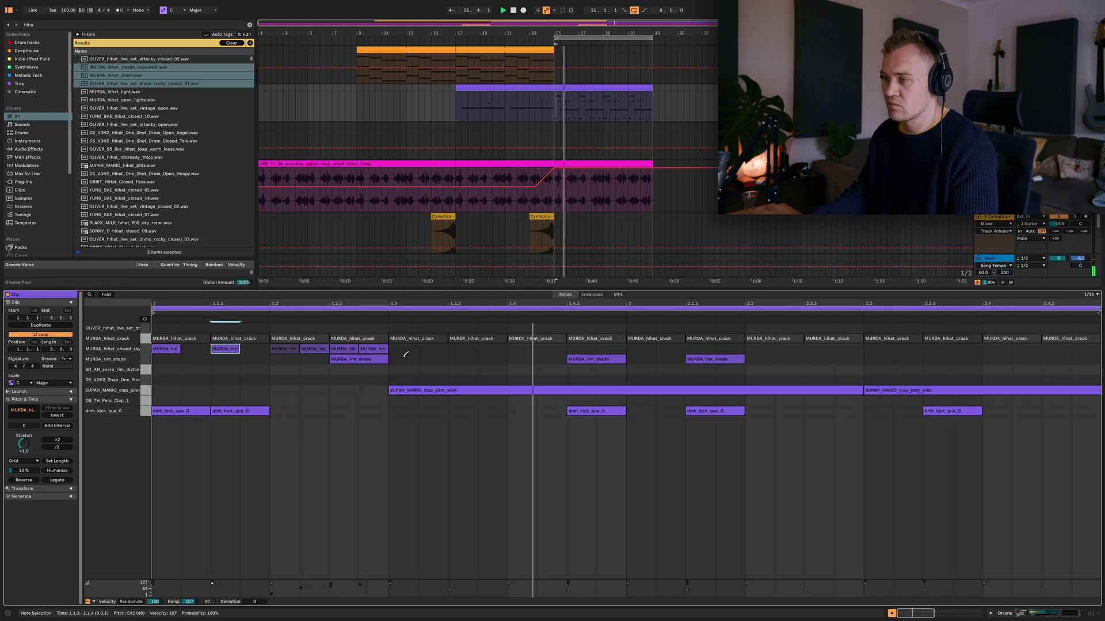
# Add MURDA closed hi-hat notes at 1.3.3, 1.4.1, 2.1.1 and 2.2.1, continuing the pattern through the second bar
pyautogui.click(455, 349)
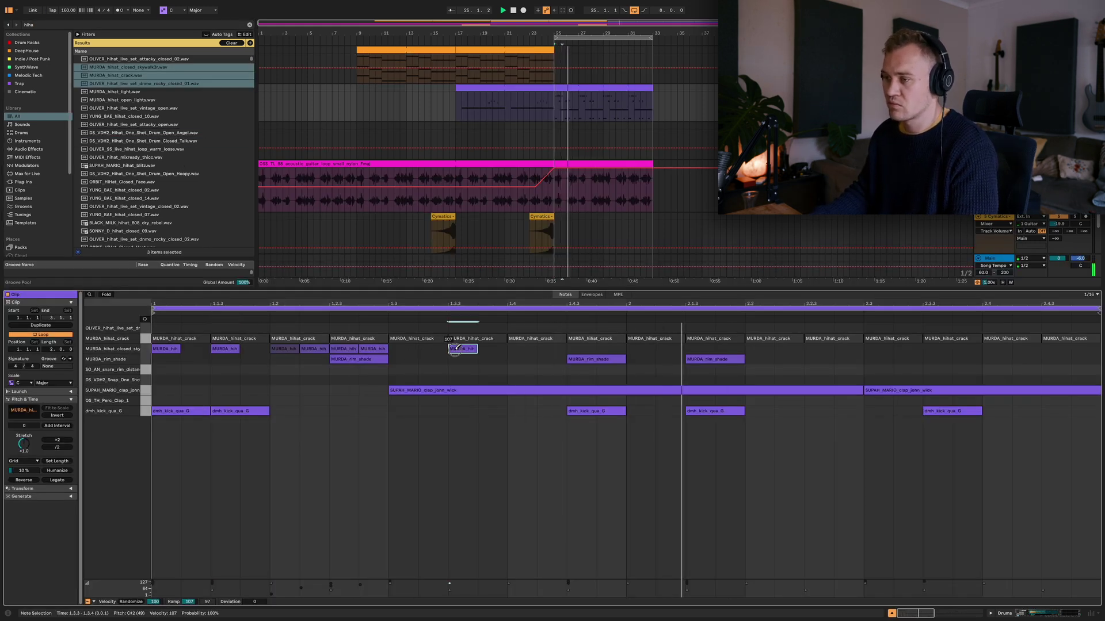
pyautogui.click(532, 348)
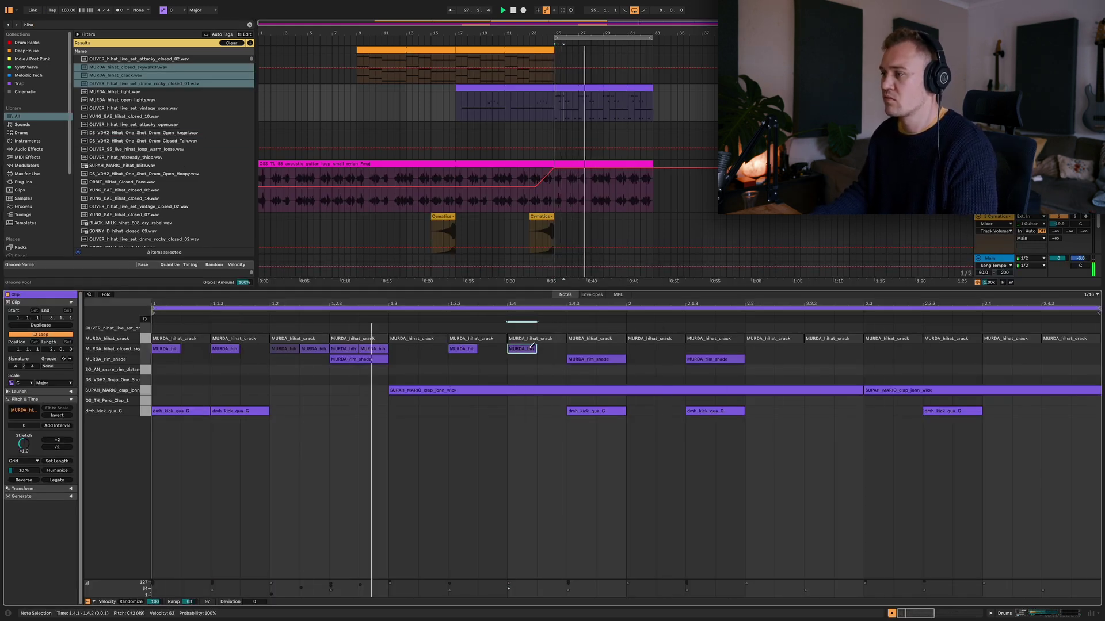
pyautogui.click(639, 349)
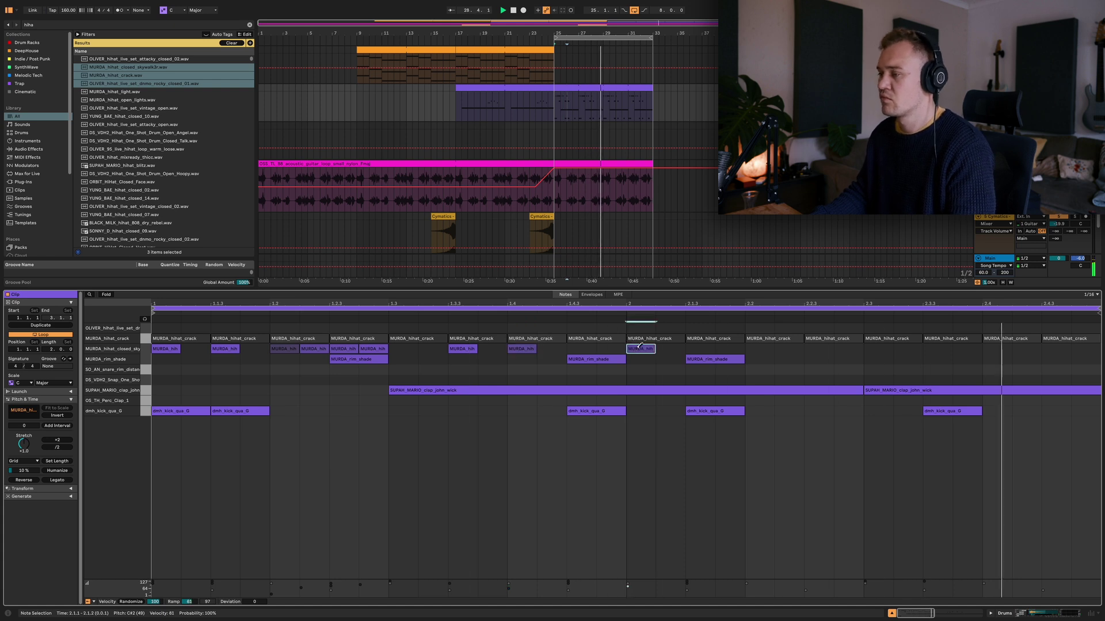
pyautogui.click(759, 348)
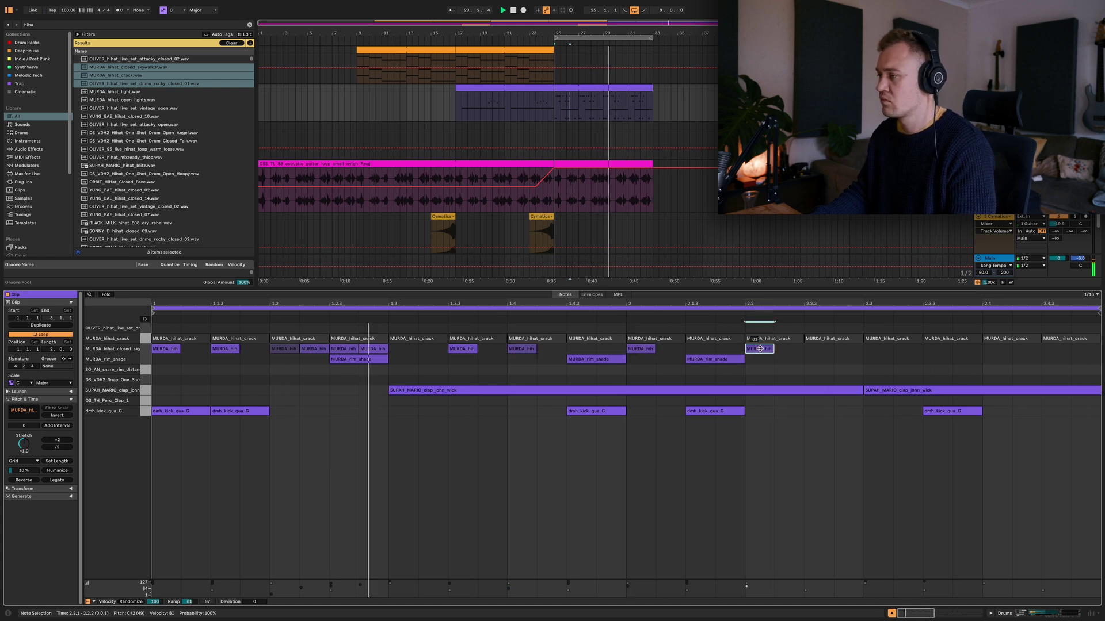
pyautogui.click(812, 348)
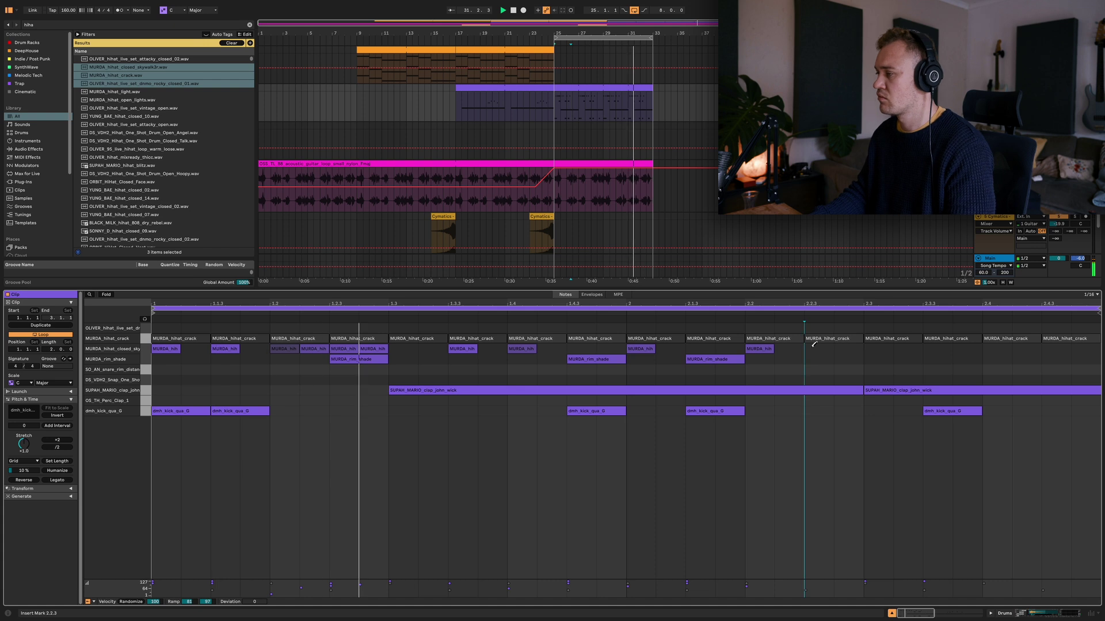
pyautogui.click(886, 349)
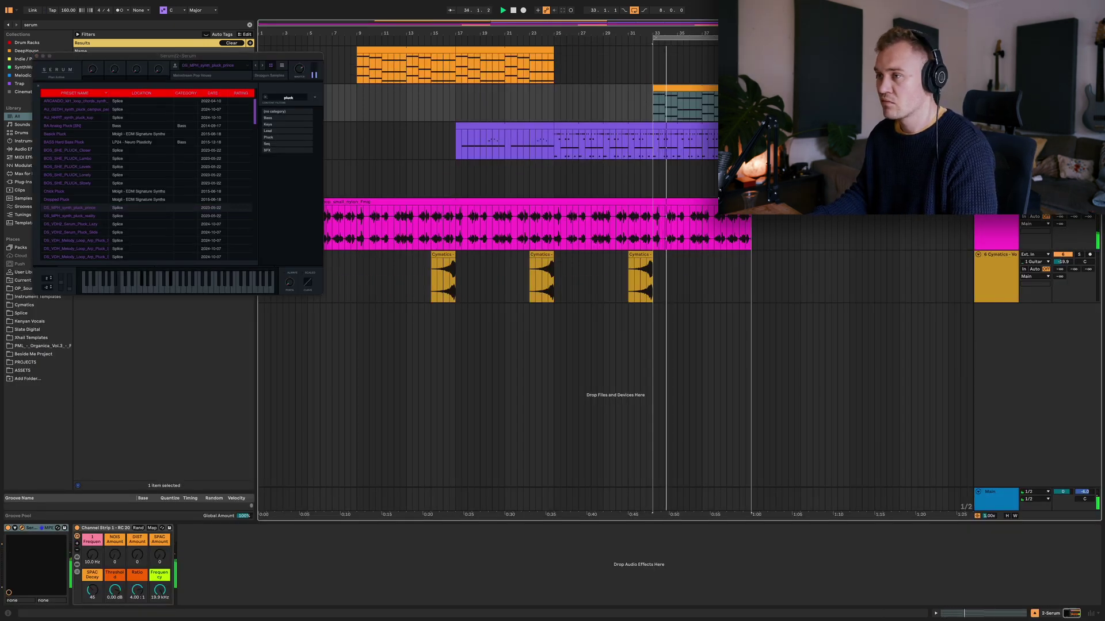
# Chop the first chord of the Serum pluck clip at bar 33 into stabs at 1.1.1, 1.2.3 and 1.3.3
pyautogui.doubleClick(660, 100)
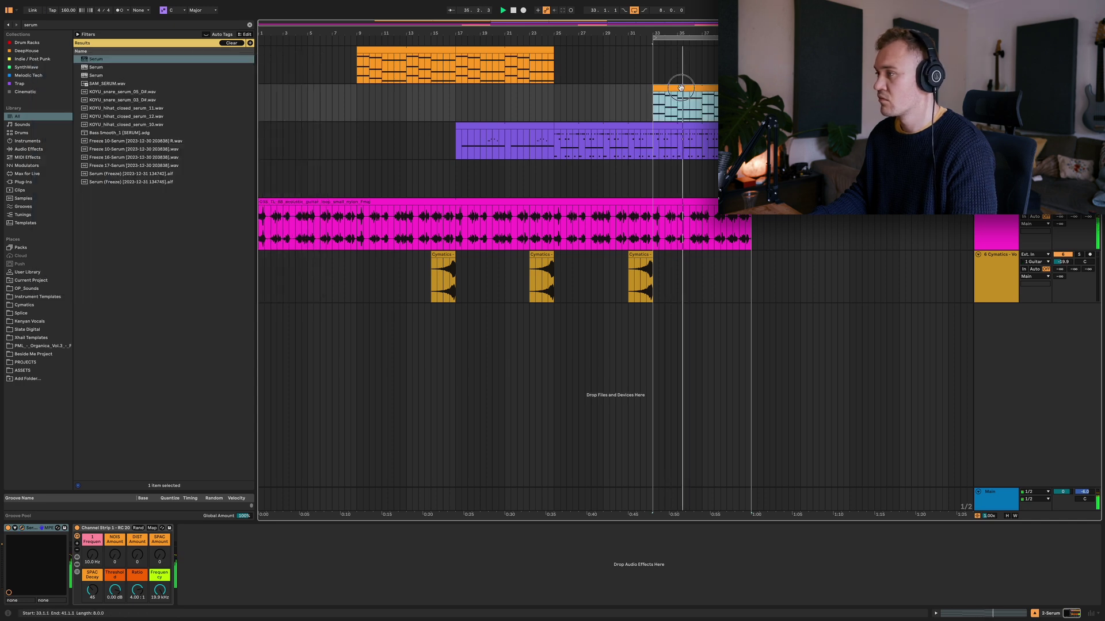
pyautogui.click(288, 499)
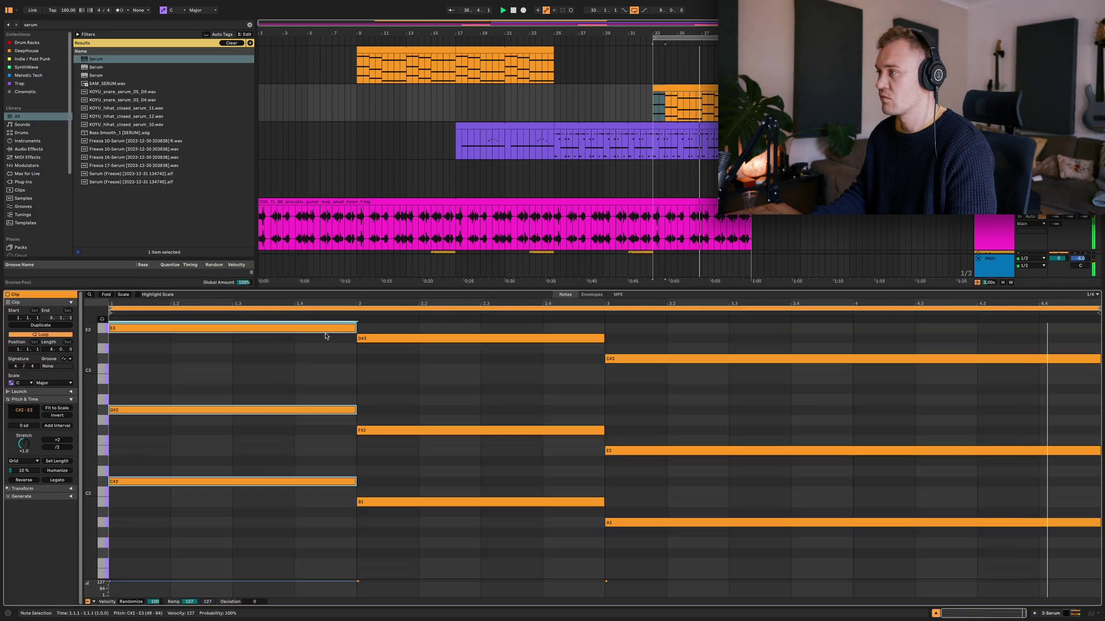
pyautogui.moveTo(202, 489); pyautogui.dragTo(263, 489)
pyautogui.press('Delete')
pyautogui.moveTo(355, 481); pyautogui.dragTo(222, 484)
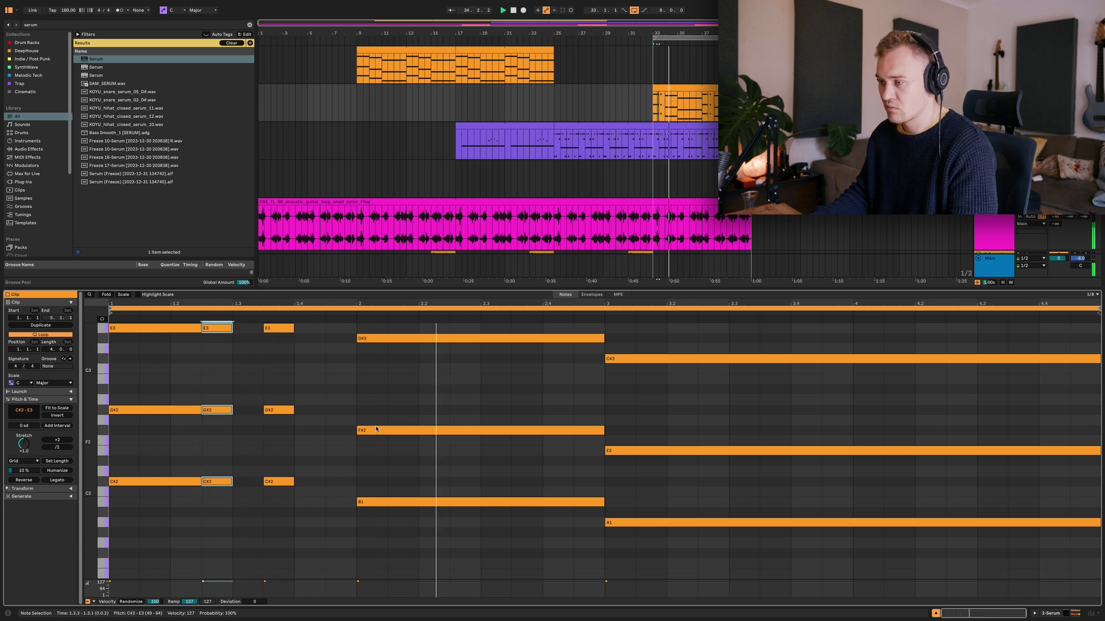
# Trim the second chord to end at 2.4.1 and select the chord notes across the first bars
pyautogui.moveTo(562, 526); pyautogui.dragTo(543, 340)
pyautogui.click(103, 327)
pyautogui.moveTo(142, 325); pyautogui.dragTo(614, 526)
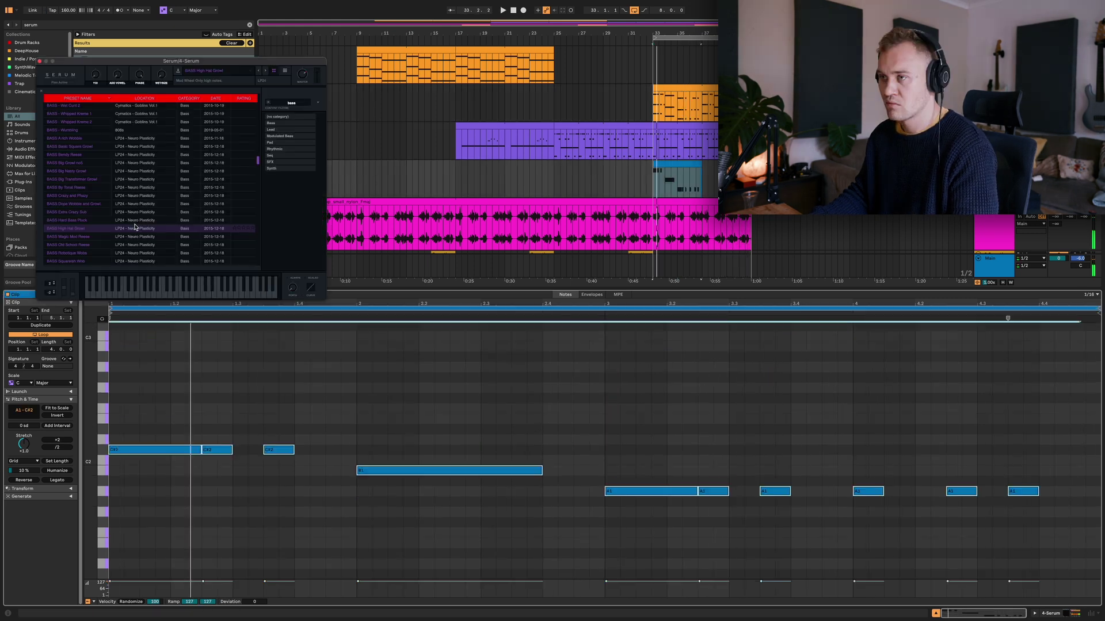
# Browse Serum's bass presets and load one of the BOS_SHE_BASS sounds for the bass track
pyautogui.scroll(-5, 133, 241)
pyautogui.click(131, 241)
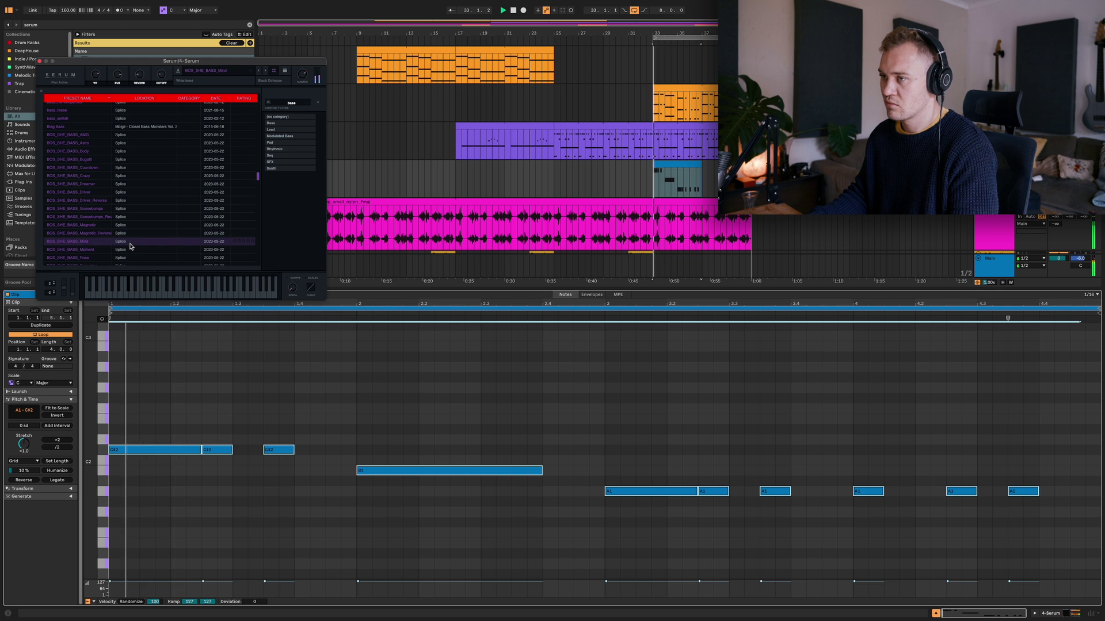
pyautogui.scroll(-5, 131, 244)
# Rework the bass line with C#3 at 1.4.1, C#2 at 1.4.3, short B1 notes at 2.1.1 and 2.1.3, and B2 at 2.3.3
pyautogui.click(196, 411)
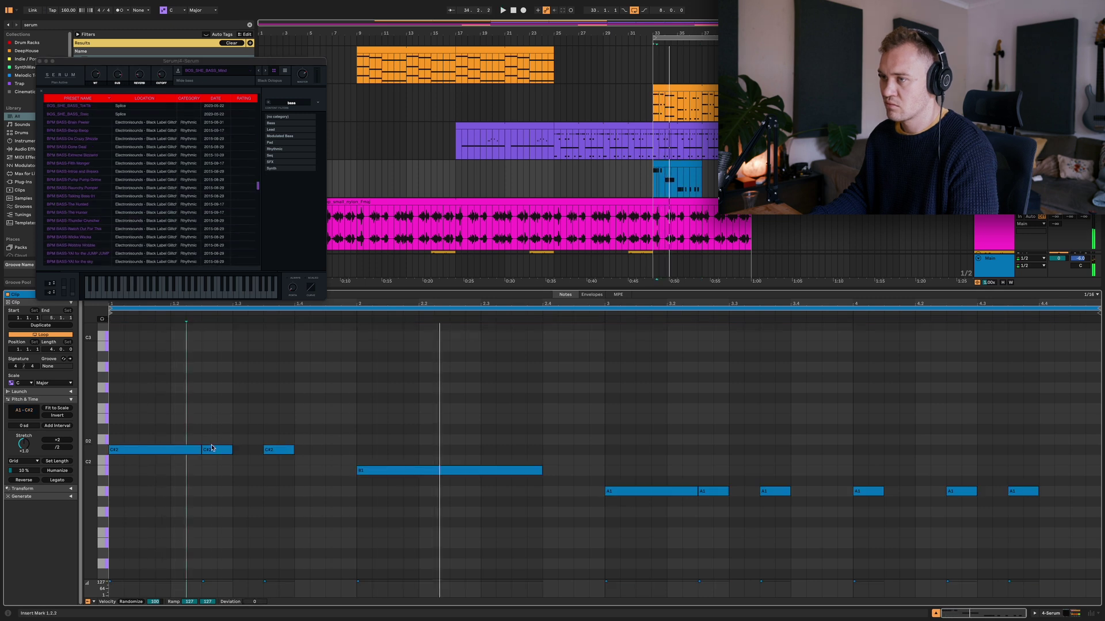
pyautogui.hotkey('ctrl', 'z')
pyautogui.click(521, 470)
pyautogui.press('space')
pyautogui.hotkey('shift', 'Up')
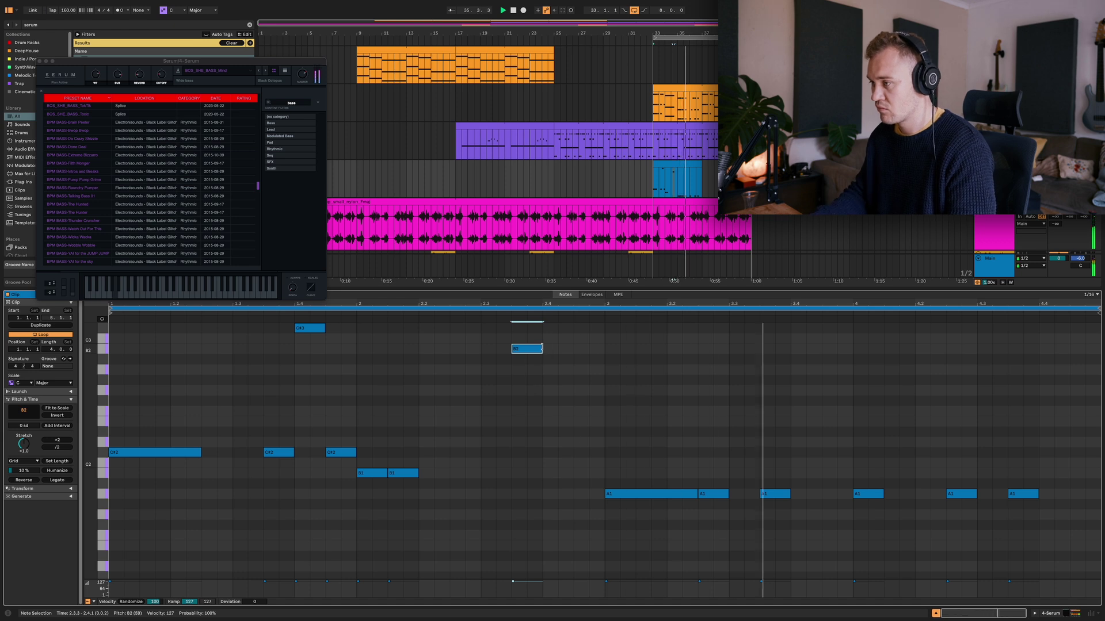
pyautogui.moveTo(541, 348); pyautogui.dragTo(602, 346)
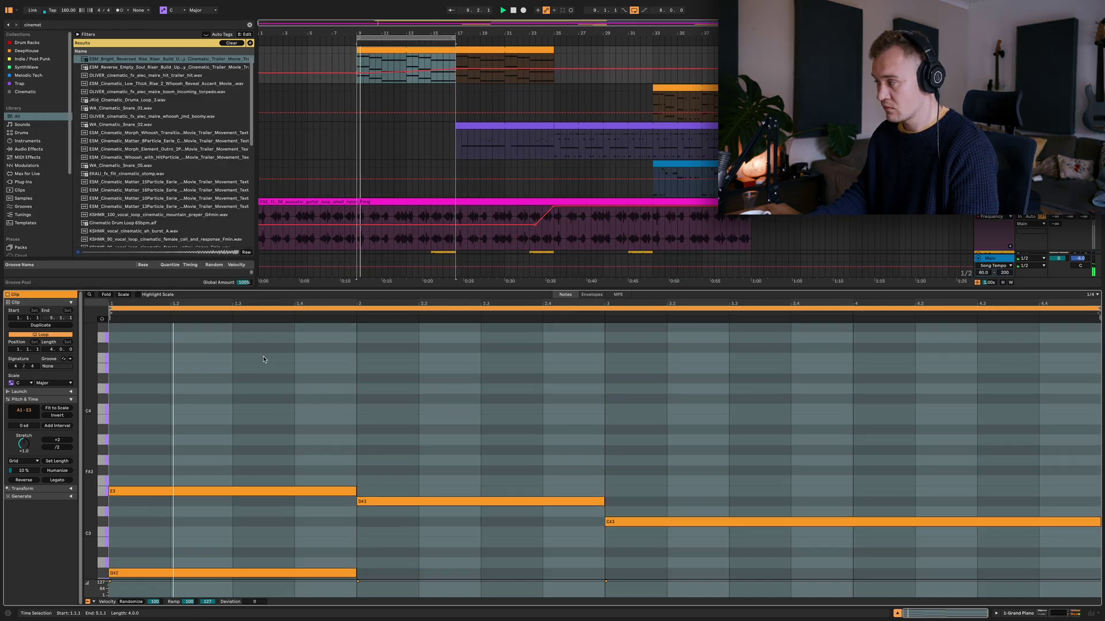
# Add the piano melody notes E4, F#4, E4, C#4 and B3 above the chords, and shift them an eighth note later
pyautogui.doubleClick(259, 378)
pyautogui.moveTo(261, 377)
pyautogui.mouseDown()
pyautogui.moveTo(251, 380)
pyautogui.moveTo(249, 367)
pyautogui.moveTo(249, 378)
pyautogui.mouseUp()
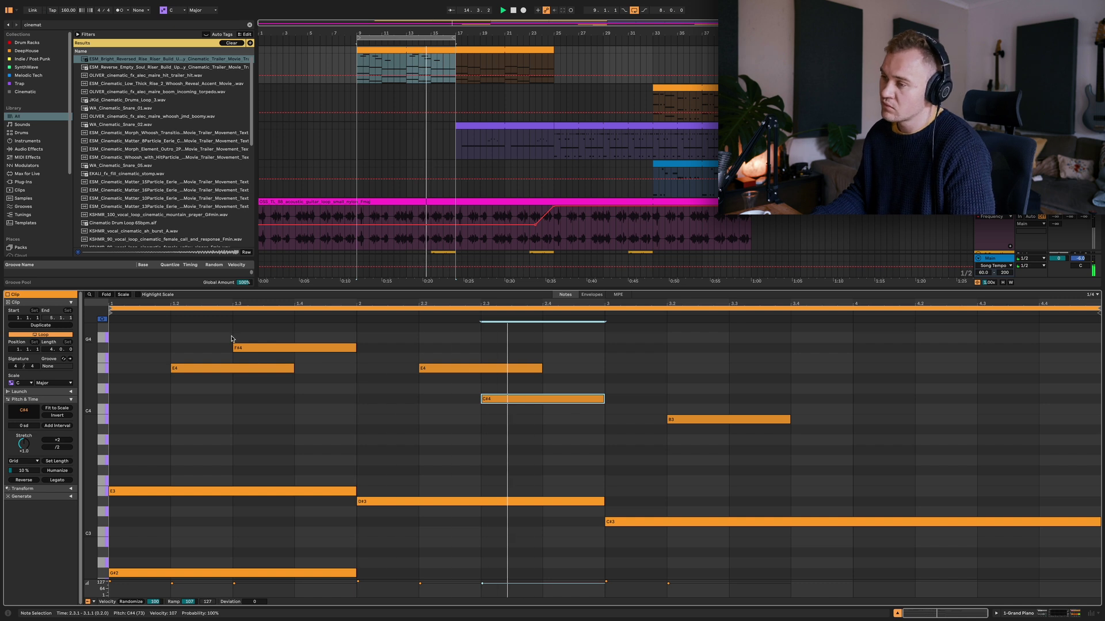
pyautogui.moveTo(224, 332); pyautogui.dragTo(281, 382)
pyautogui.click(272, 398)
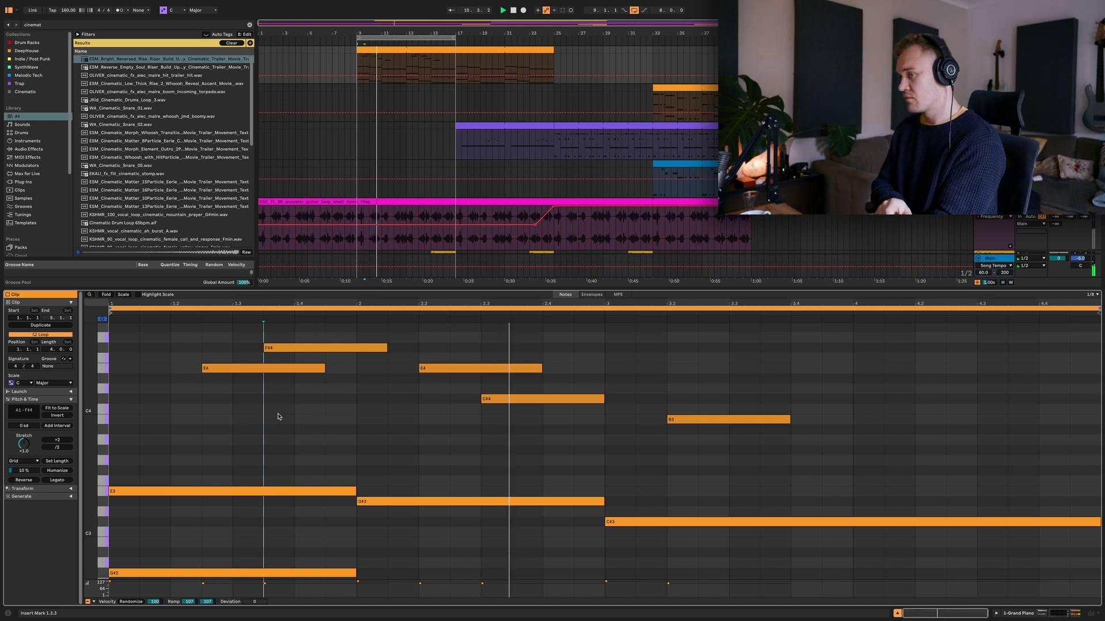
pyautogui.moveTo(706, 456); pyautogui.dragTo(494, 368)
pyautogui.press('Right')
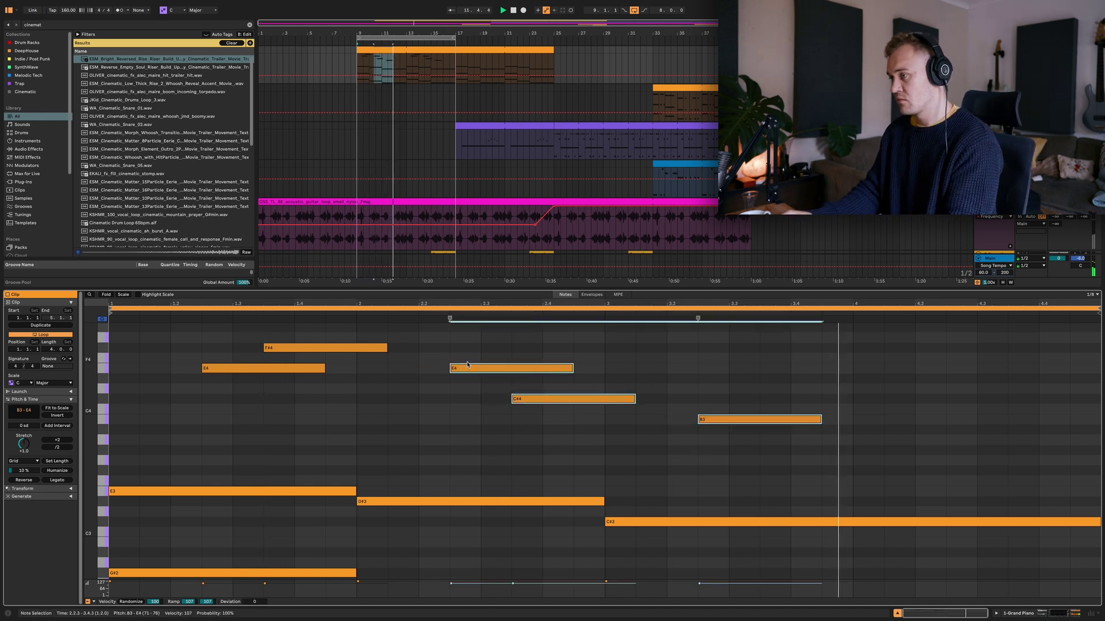
# Duplicate the B3 melody note to 3.4.3, and raise the notes at 2.2.3 and 2.3.3 to F#4 and E4
pyautogui.click(688, 451)
pyautogui.moveTo(728, 425); pyautogui.dragTo(839, 426)
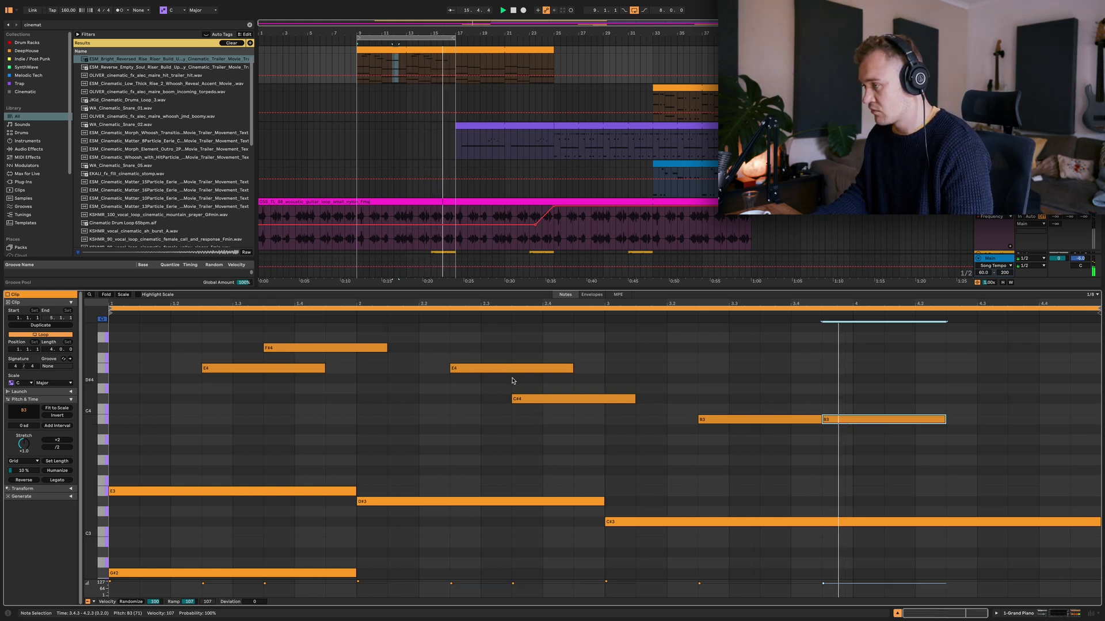
pyautogui.moveTo(510, 368)
pyautogui.mouseDown()
pyautogui.moveTo(511, 341)
pyautogui.moveTo(511, 352)
pyautogui.mouseUp()
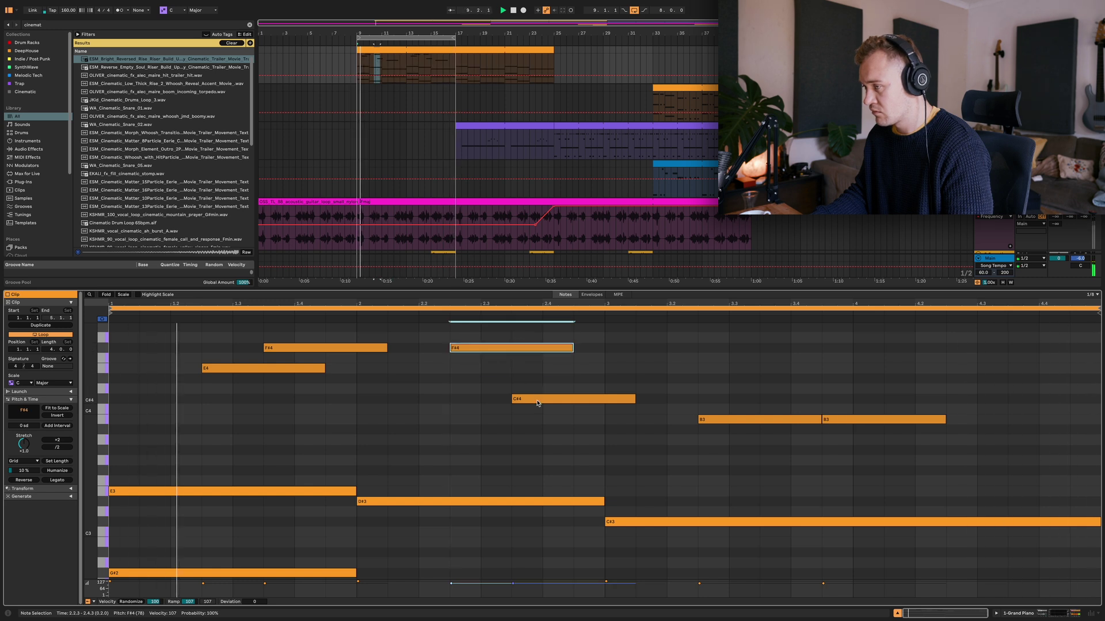
pyautogui.moveTo(518, 399); pyautogui.dragTo(519, 369)
pyautogui.click(563, 414)
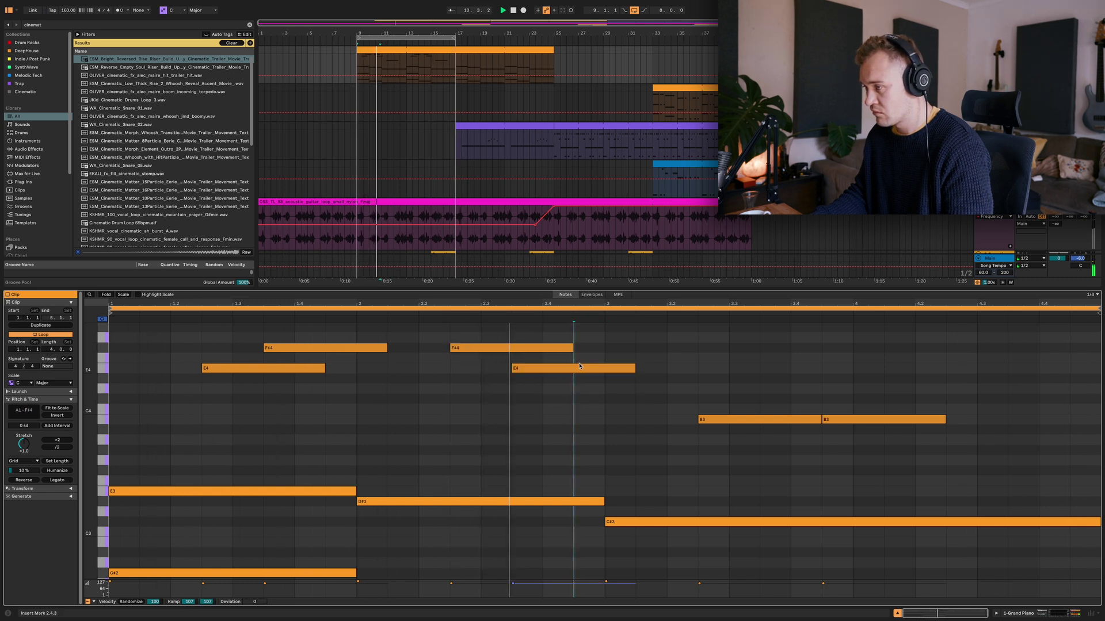
# Add a G#4 at 2.3.1 and a B4 at 2.4.1 to the piano melody
pyautogui.scroll(1, 565, 367)
pyautogui.scroll(2, 564, 367)
pyautogui.moveTo(521, 389); pyautogui.dragTo(517, 367)
pyautogui.hotkey('ctrl', 'z')
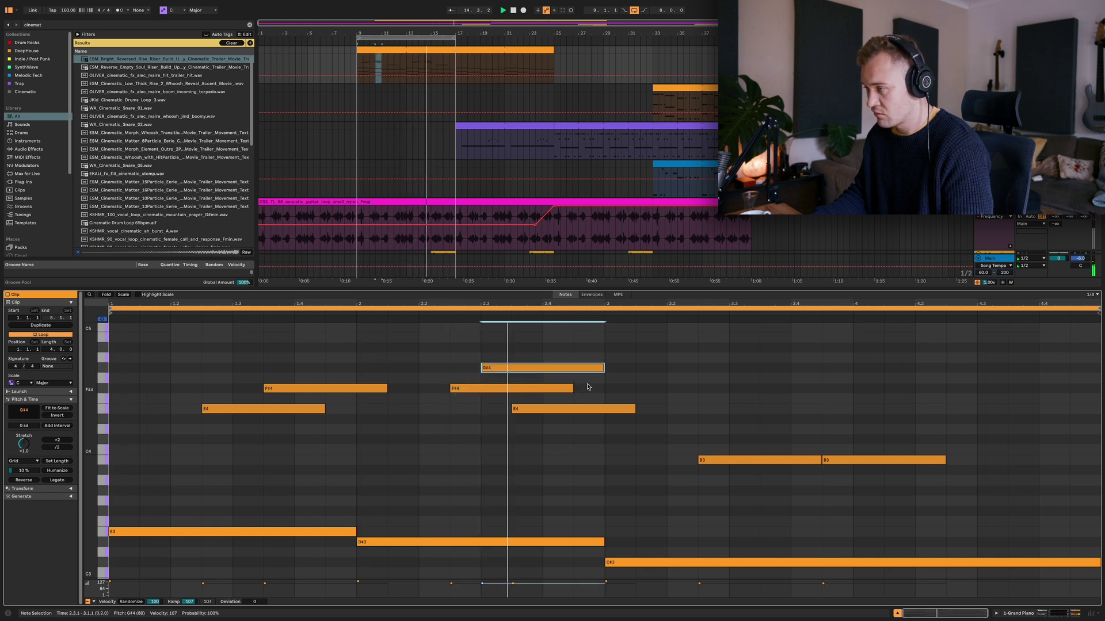
pyautogui.press('space')
pyautogui.moveTo(556, 370); pyautogui.dragTo(611, 340)
pyautogui.press('space')
pyautogui.click(448, 329)
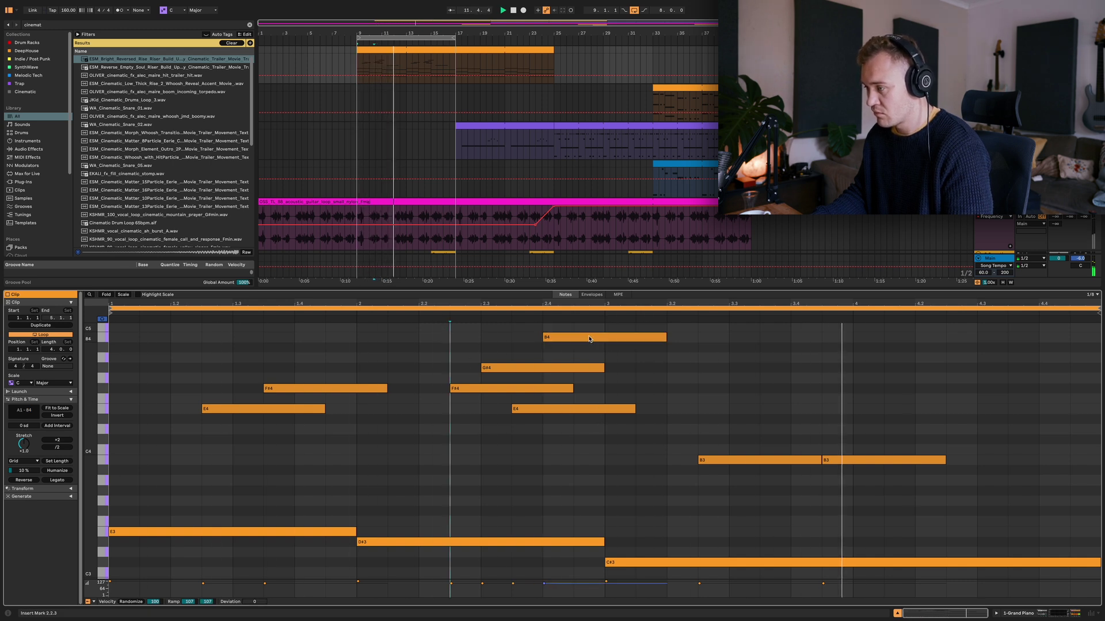
pyautogui.moveTo(748, 423); pyautogui.dragTo(883, 474)
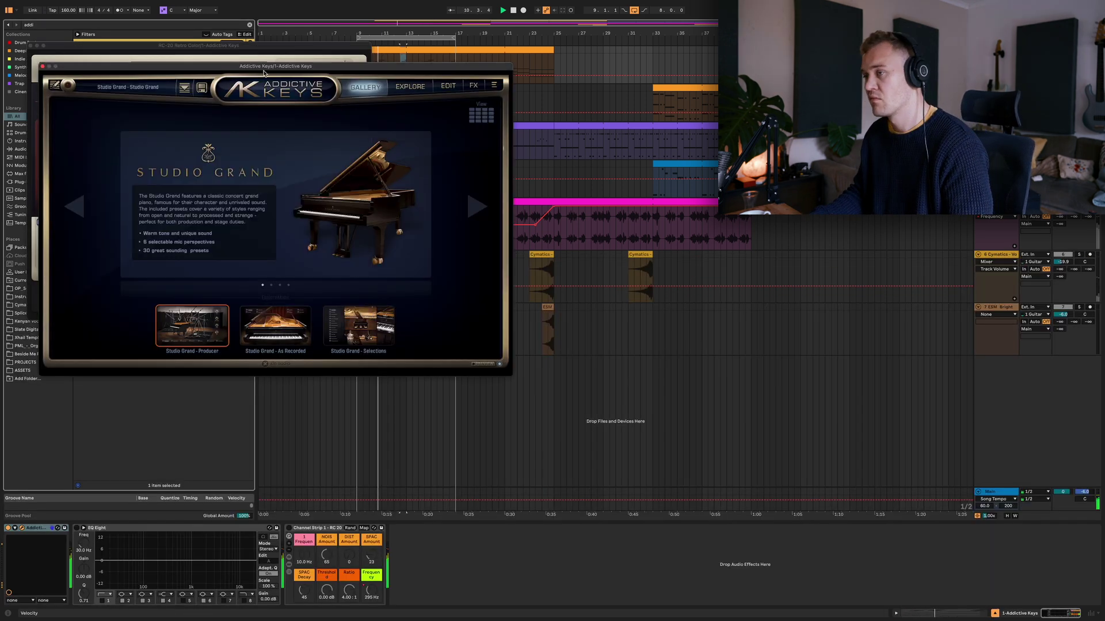
# Load the Studio Grand - Prepared Horror preset in Addictive Keys and hide the plug-in windows
pyautogui.click(143, 87)
pyautogui.click(193, 220)
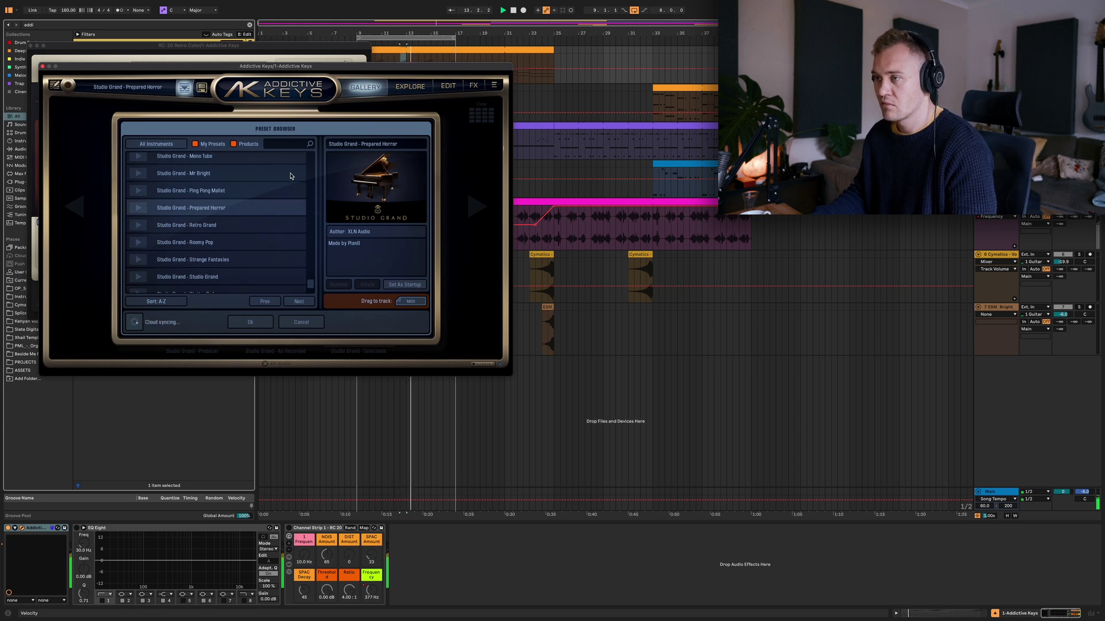
pyautogui.click(251, 322)
pyautogui.press('super+alt+p')
# Set the first Frequency control of the piano's Channel Strip to 87.8 Hz
pyautogui.click(288, 532)
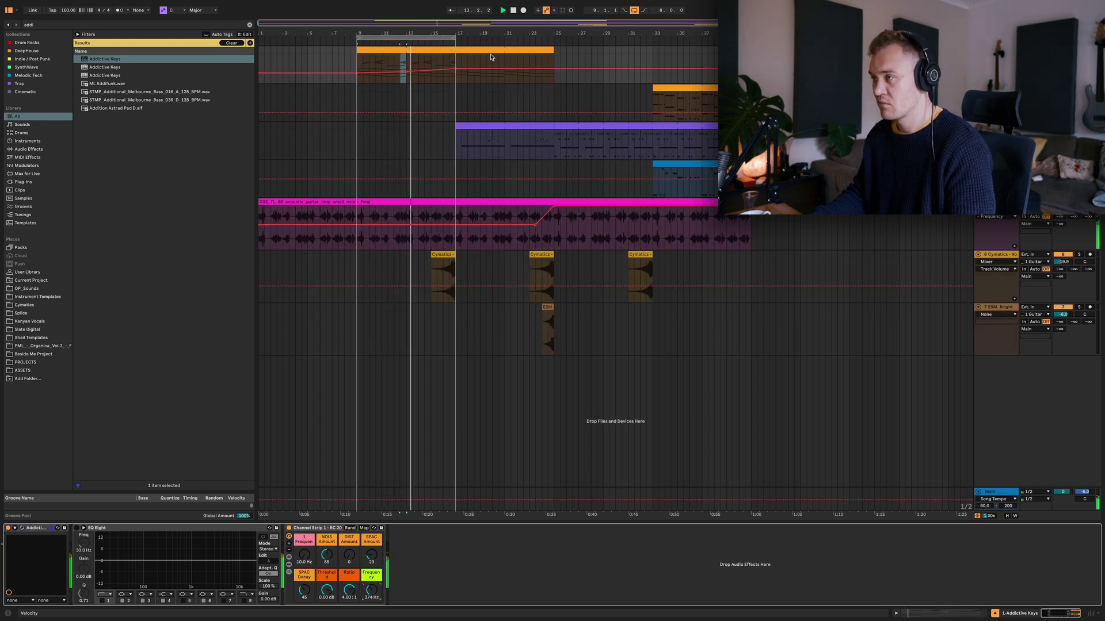
pyautogui.click(436, 50)
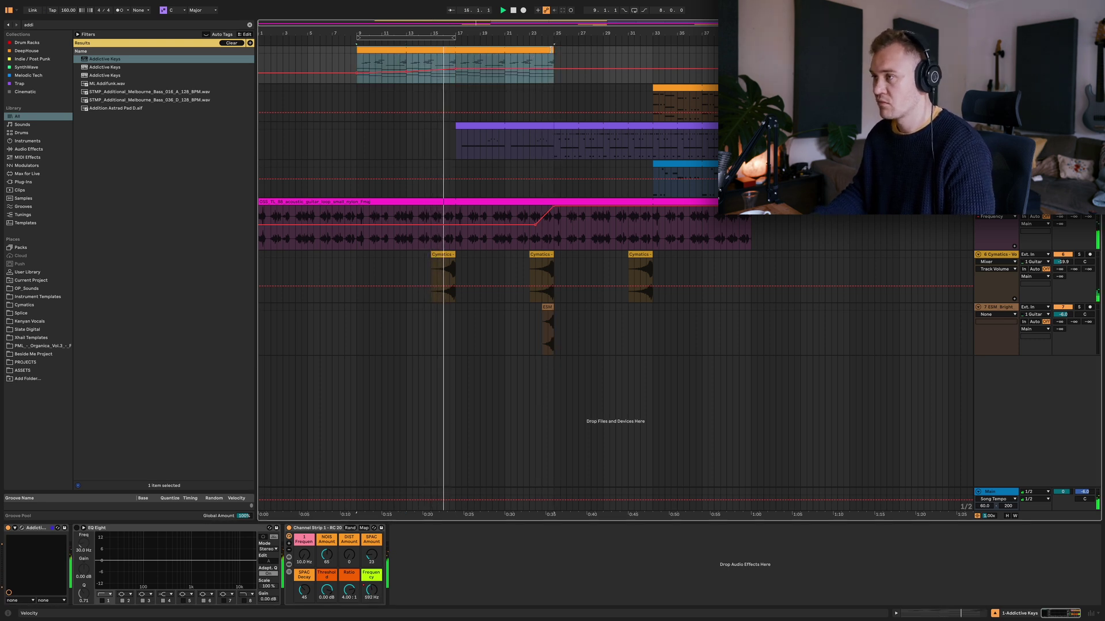
pyautogui.moveTo(304, 555); pyautogui.dragTo(303, 554)
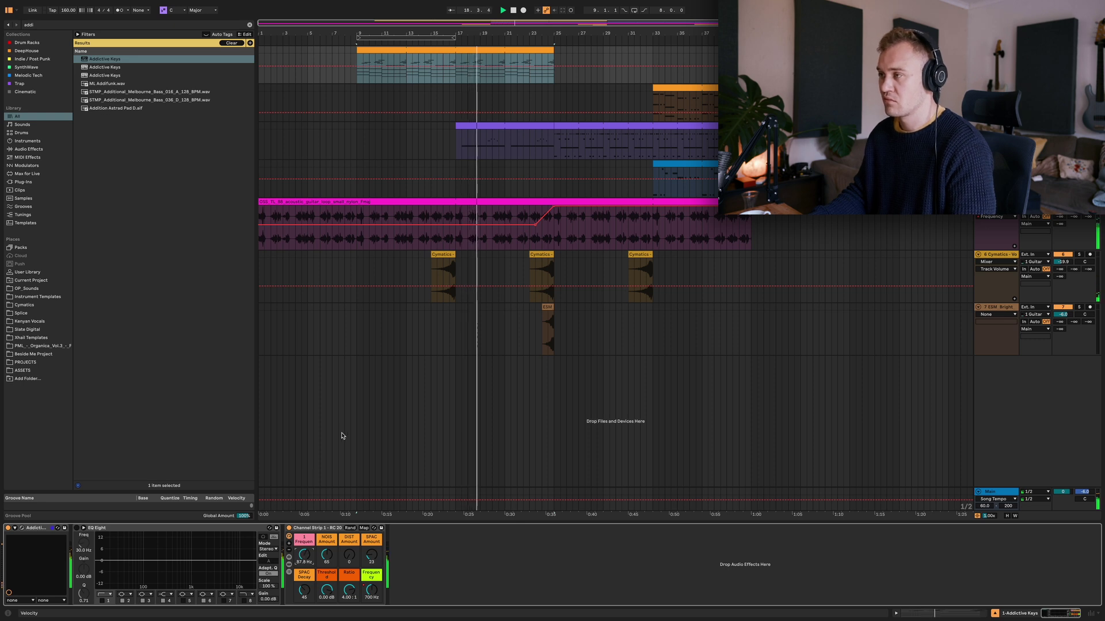
# Draw a rise in the piano track's Frequency automation between bars 23 and 25
pyautogui.hotkey('ctrl', 'alt', 'b')
pyautogui.press('a')
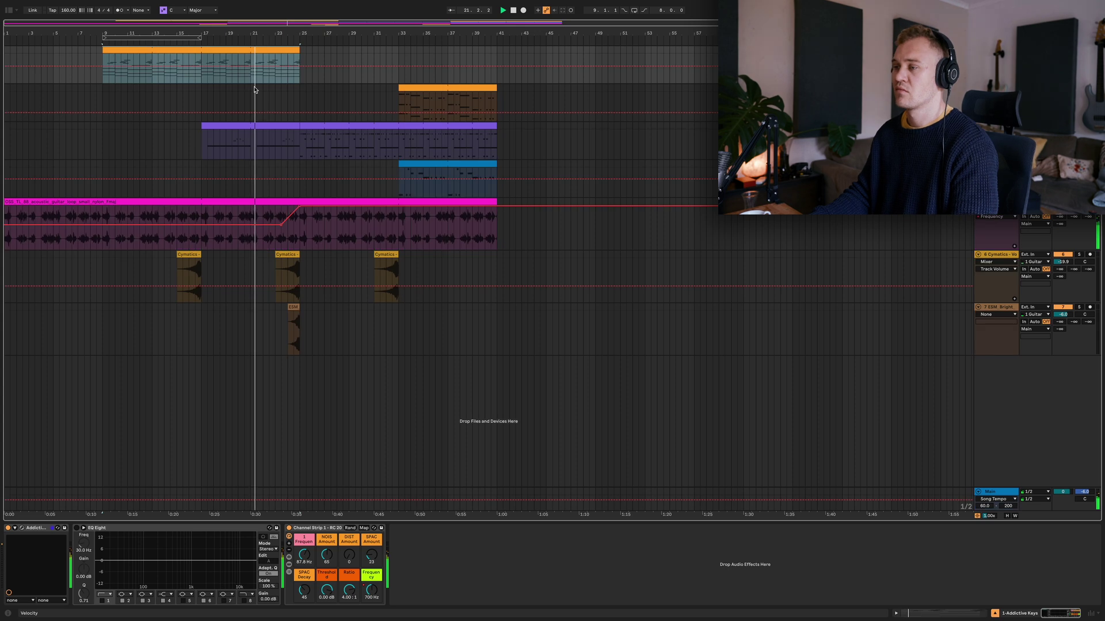
pyautogui.press('a')
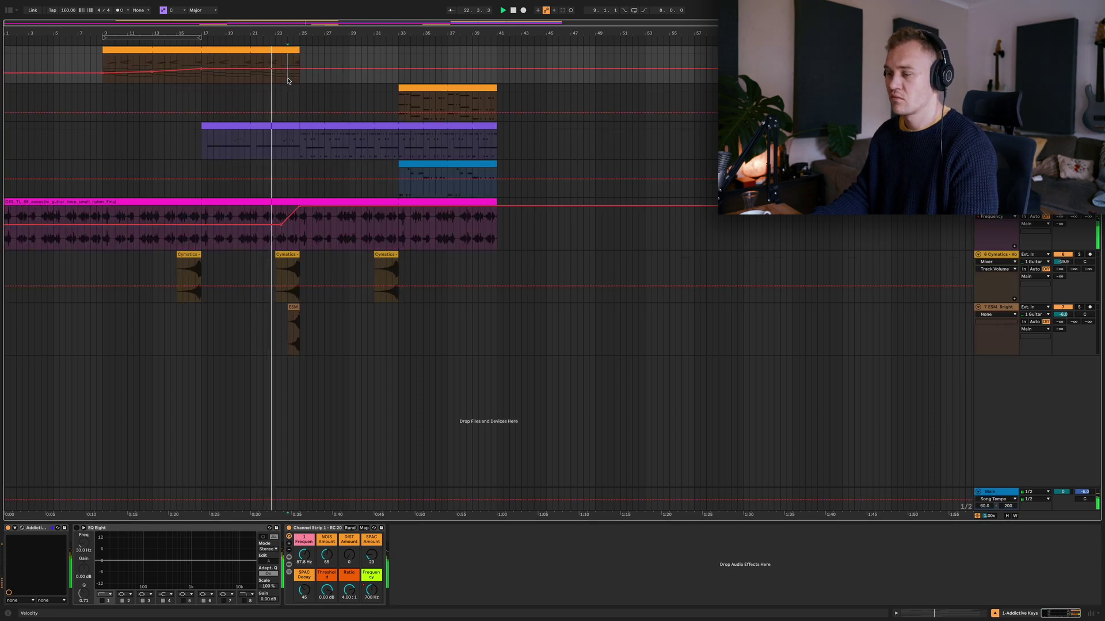
pyautogui.moveTo(299, 62); pyautogui.dragTo(299, 60)
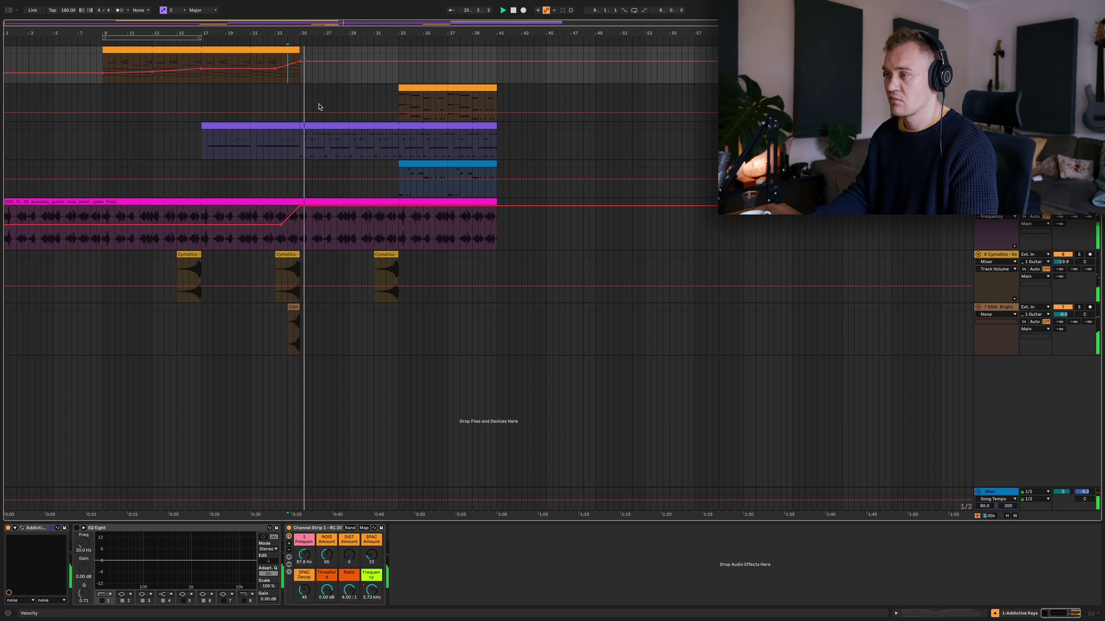
# Extend the blue Serum bass clip back to bar 25 and lower the last Frequency control of its Channel Strip
pyautogui.moveTo(399, 166); pyautogui.dragTo(300, 158)
pyautogui.hotkey('ctrl', 'f')
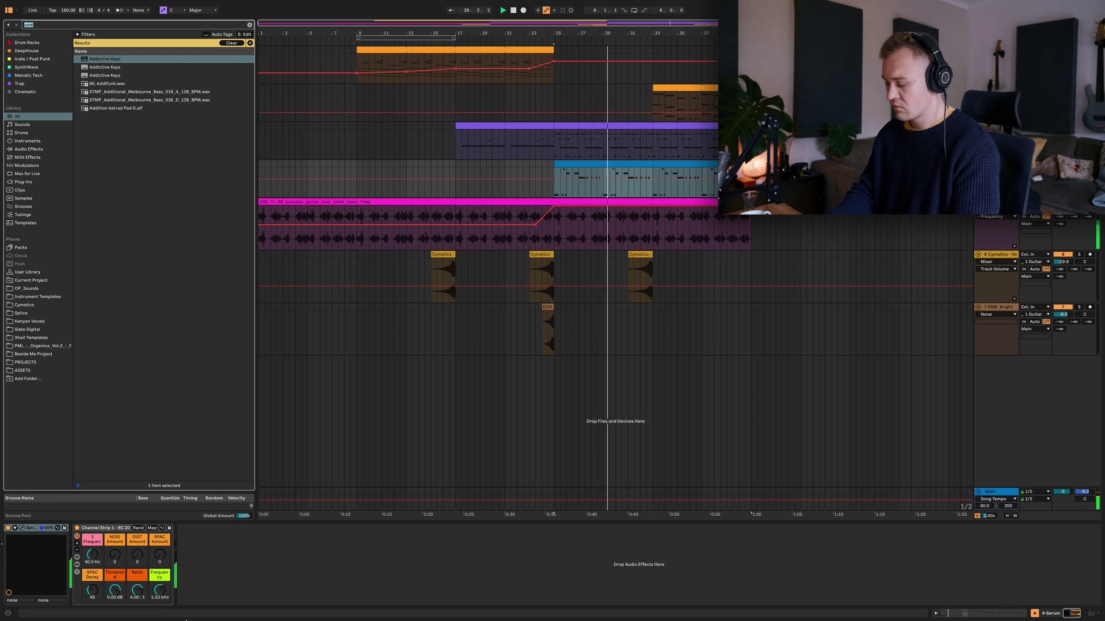
pyautogui.moveTo(160, 589); pyautogui.dragTo(171, 581)
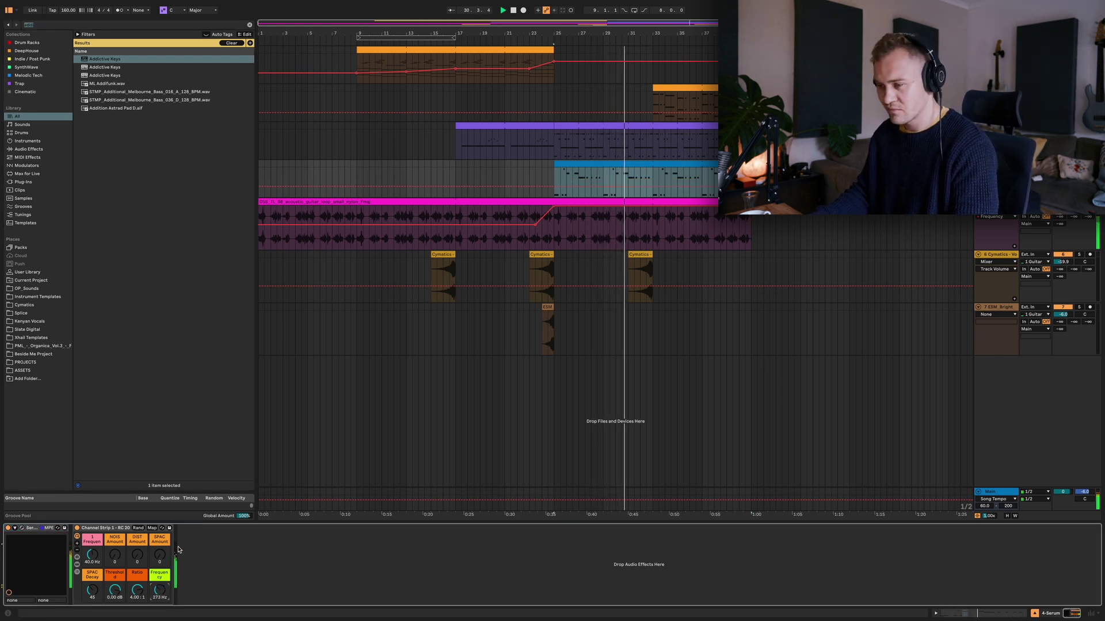
pyautogui.click(582, 171)
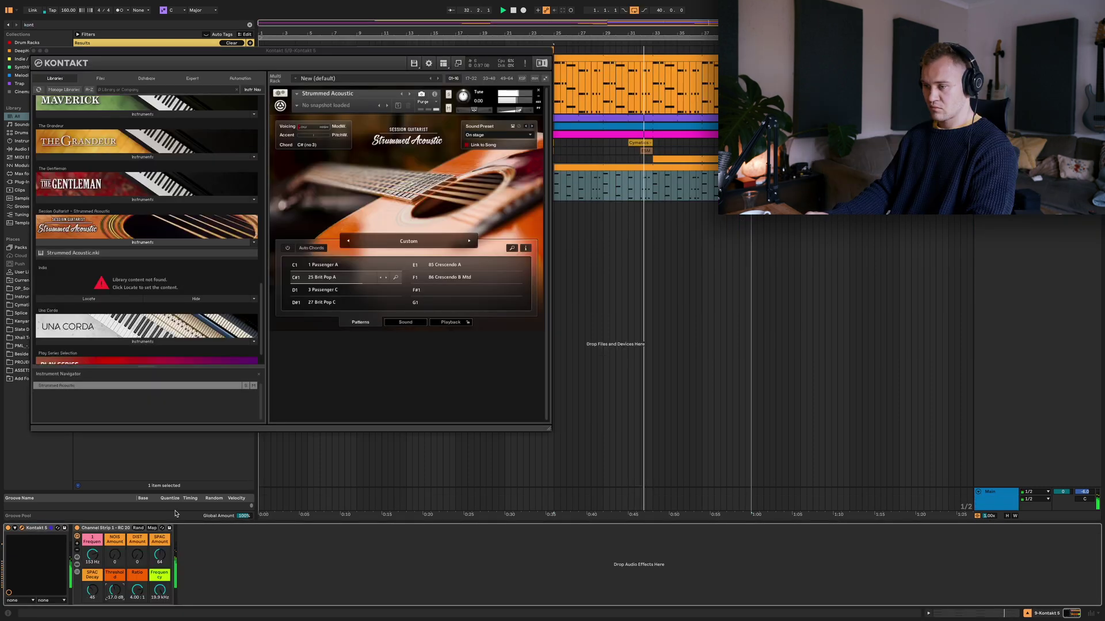
# Shift the voicing balance of Kontakt's Strummed Acoustic sound towards High
pyautogui.click(409, 323)
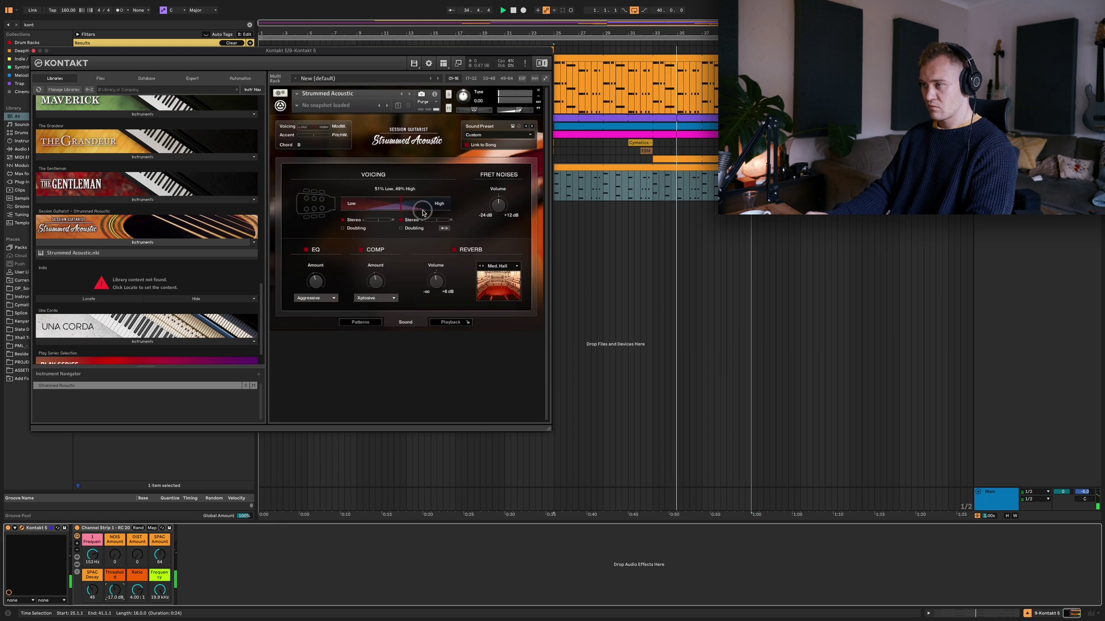
pyautogui.moveTo(420, 205); pyautogui.dragTo(466, 211)
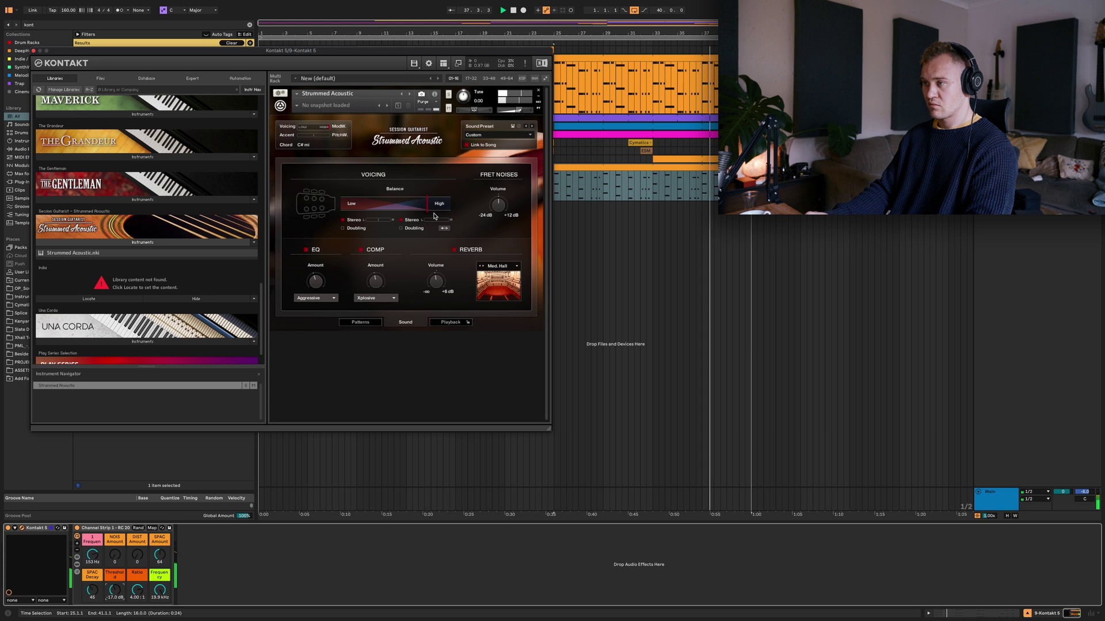
# Copy the ESM_FRP reggaeton tom fill clip from bar 24 to bar 32 on the same track
pyautogui.press('super+alt+p')
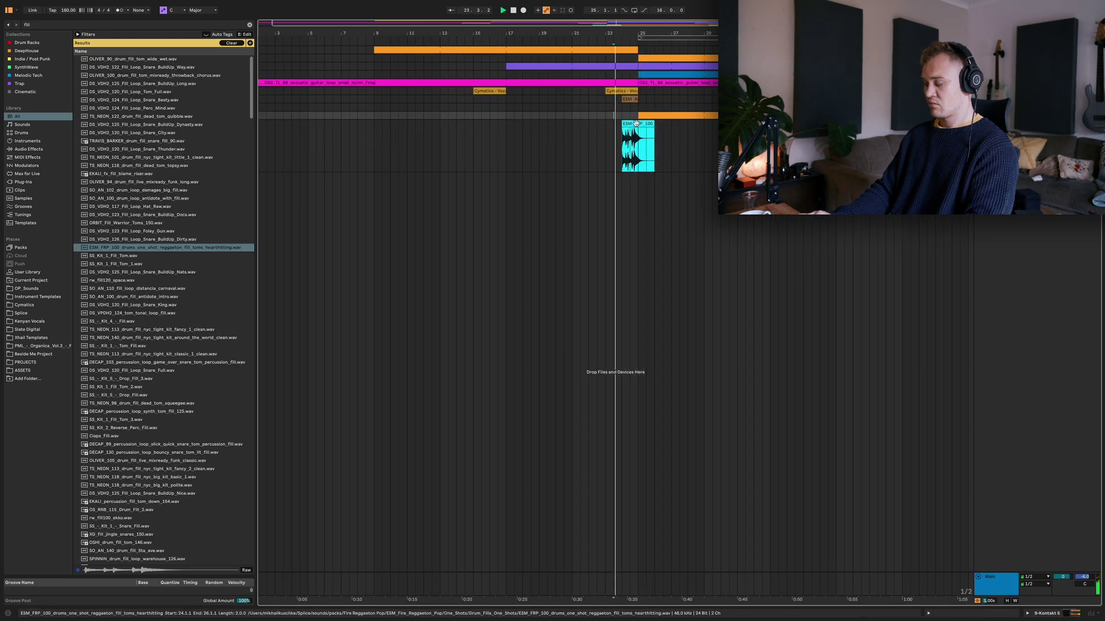
pyautogui.click(616, 118)
pyautogui.scroll(-2, 611, 121)
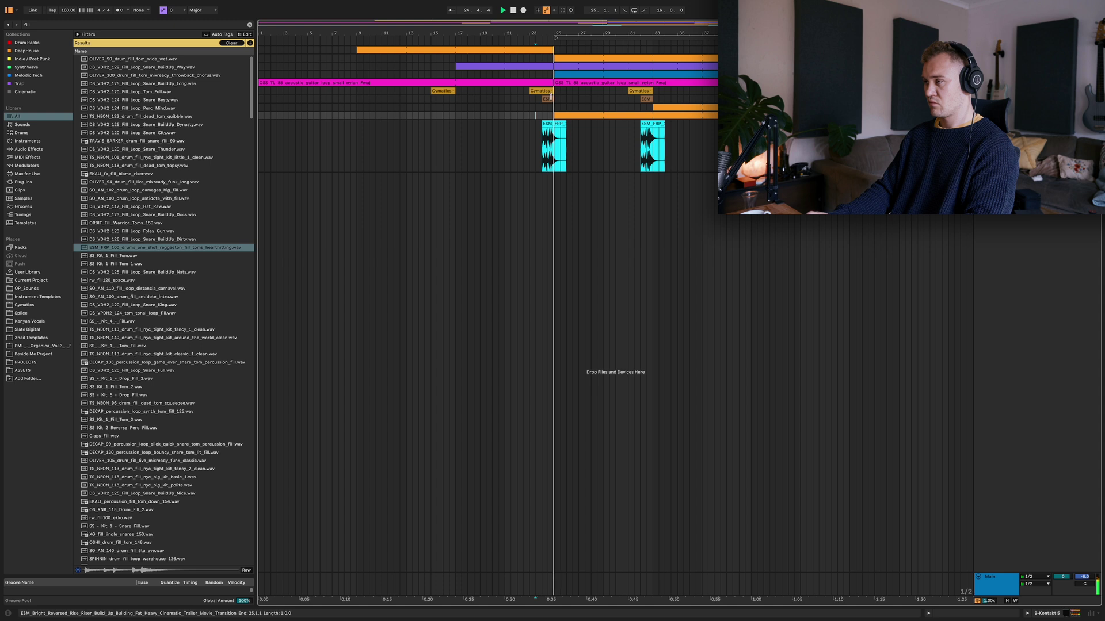
# Delete bar 24 from the piano, drum and acoustic guitar loop clips to leave a one-bar break under the fill
pyautogui.moveTo(546, 50); pyautogui.dragTo(546, 80)
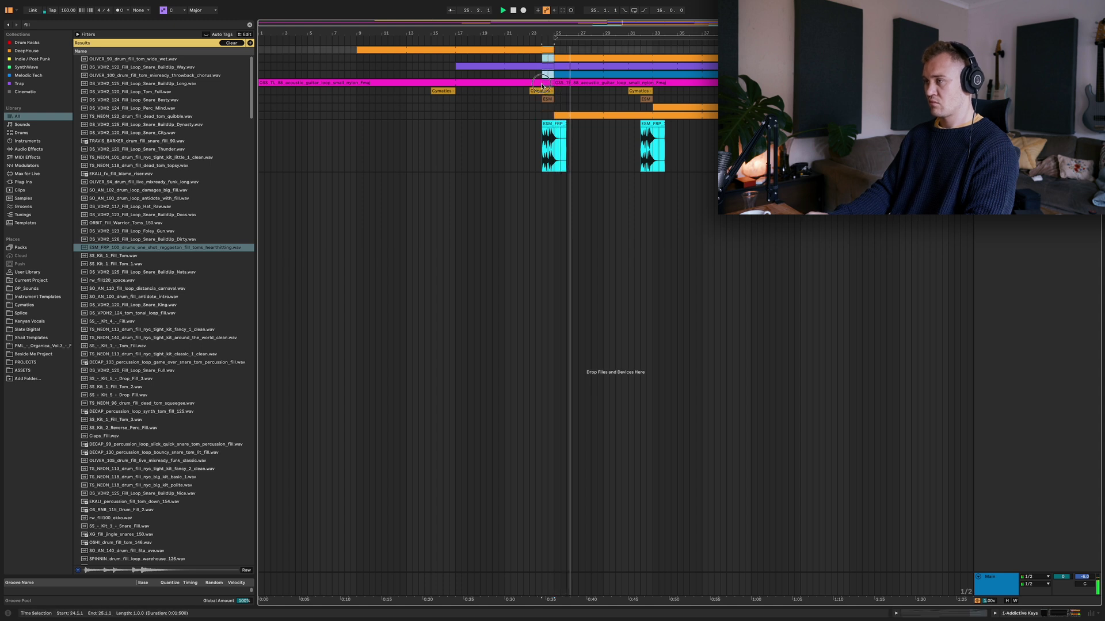
pyautogui.click(523, 144)
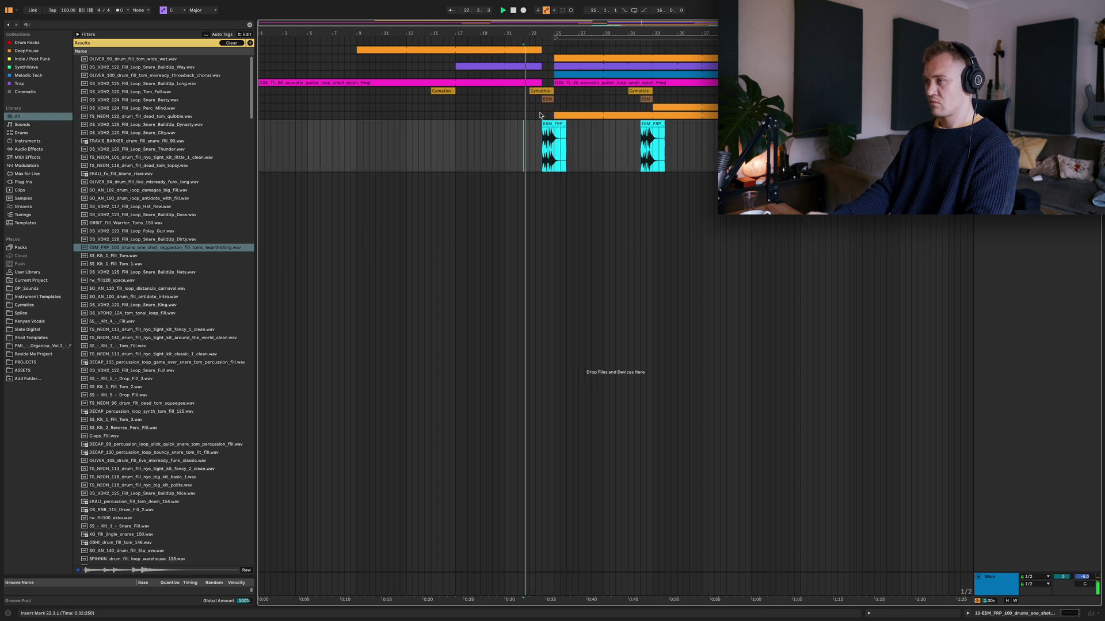
pyautogui.press('super+alt+b')
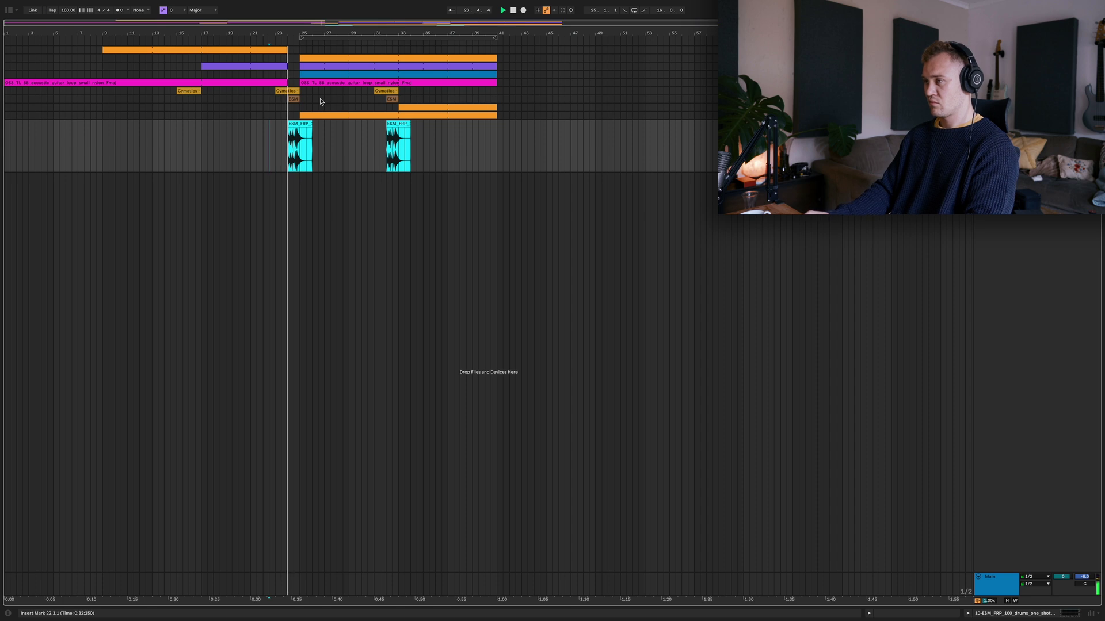
pyautogui.press('+')
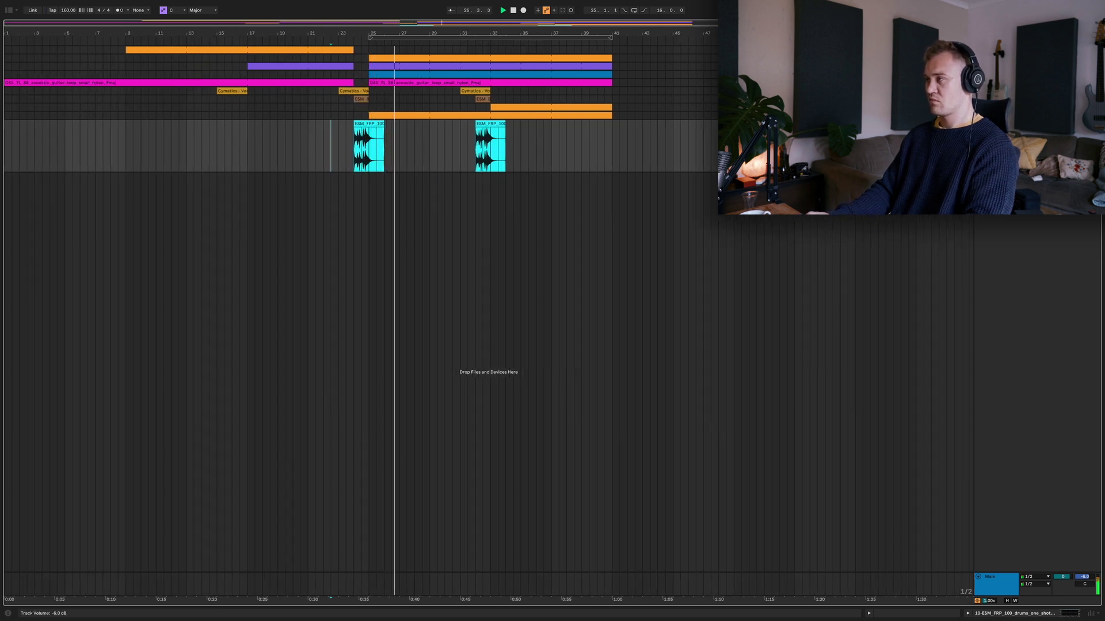
pyautogui.click(331, 66)
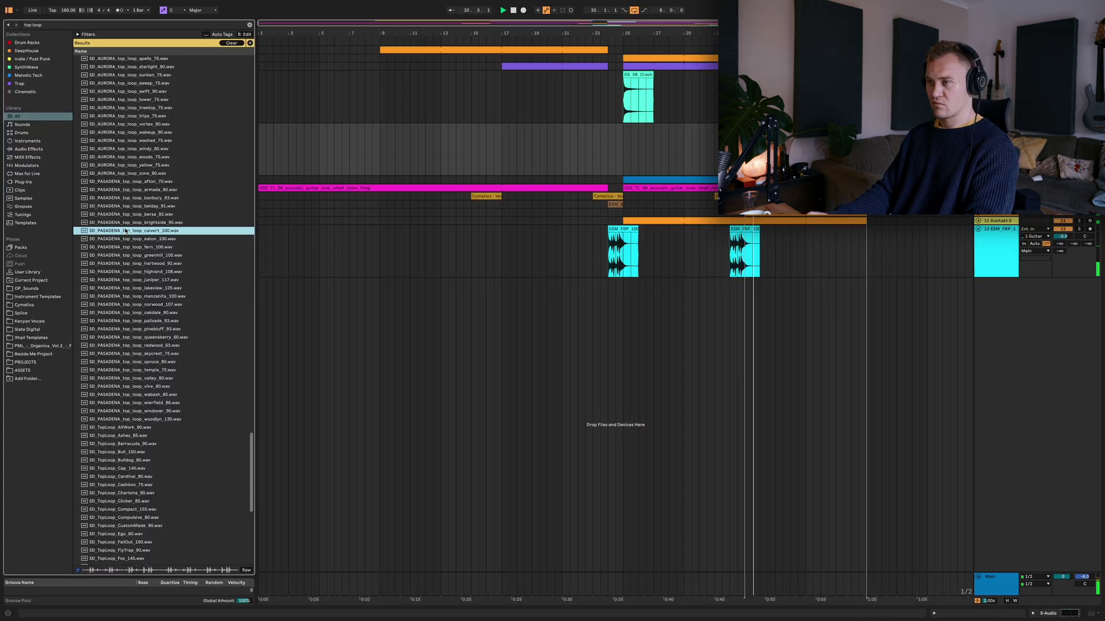
# Audition the SD_PASADENA top loops and place SD_PASADENA_top_loop_skycrest_75.wav on the empty audio track at bar 33
pyautogui.click(127, 238)
pyautogui.click(128, 230)
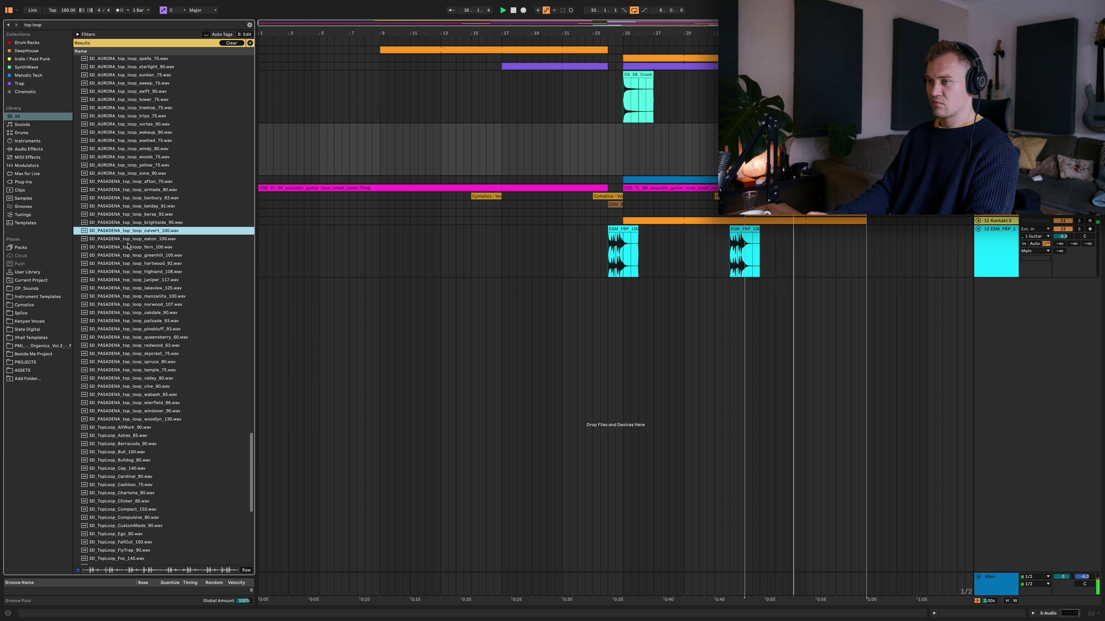
pyautogui.click(132, 353)
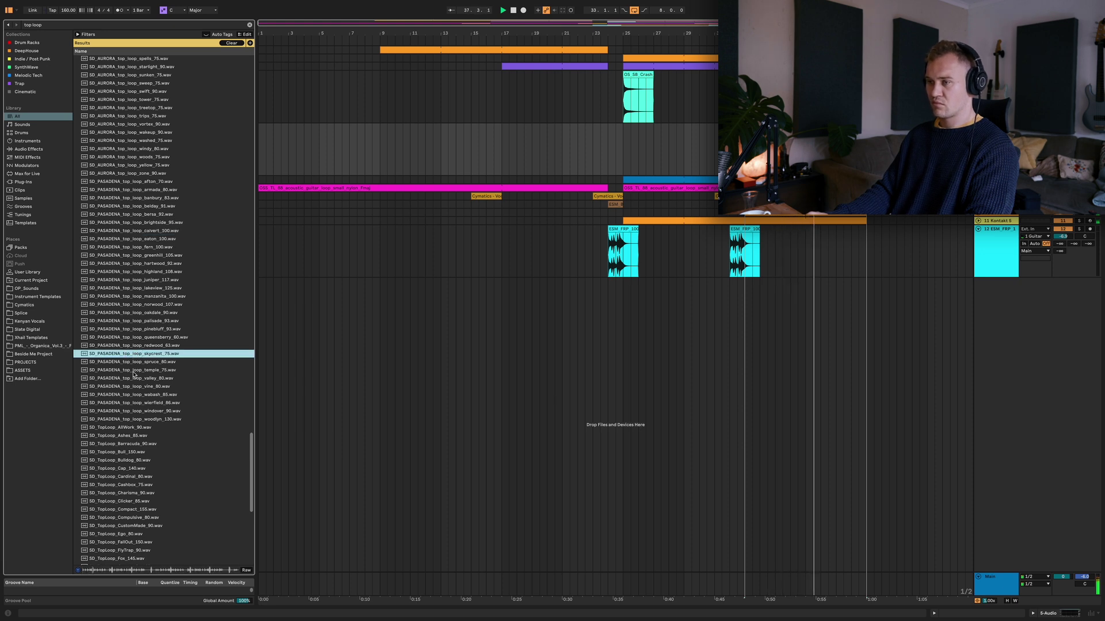
pyautogui.moveTo(130, 353); pyautogui.dragTo(719, 190)
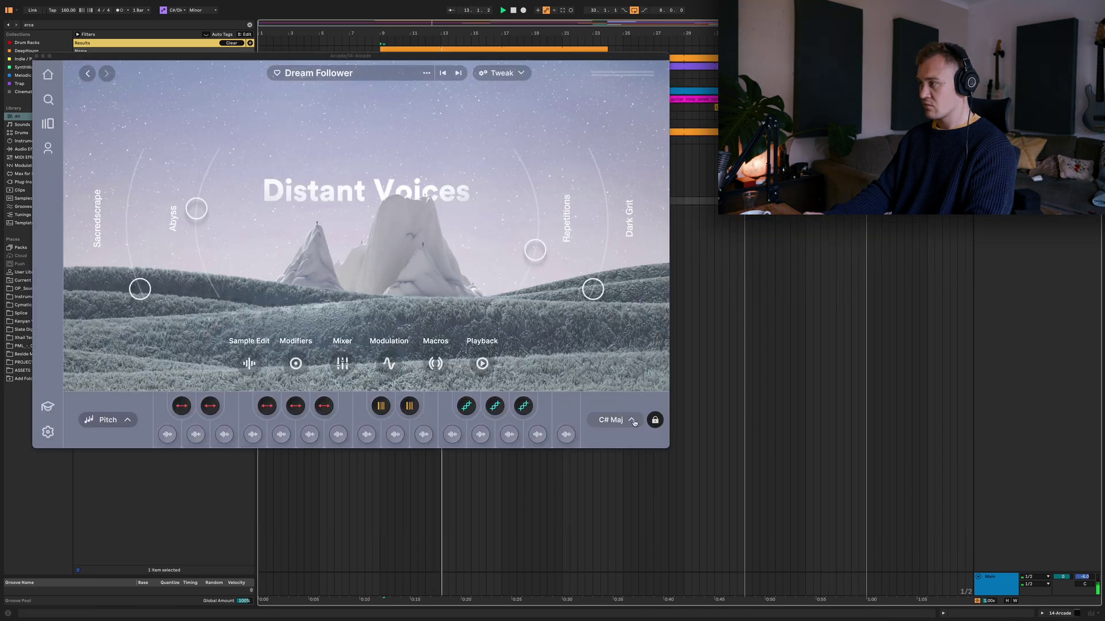
# Set Arcade's session key for the Dream Follower sound to C# minor
pyautogui.click(615, 420)
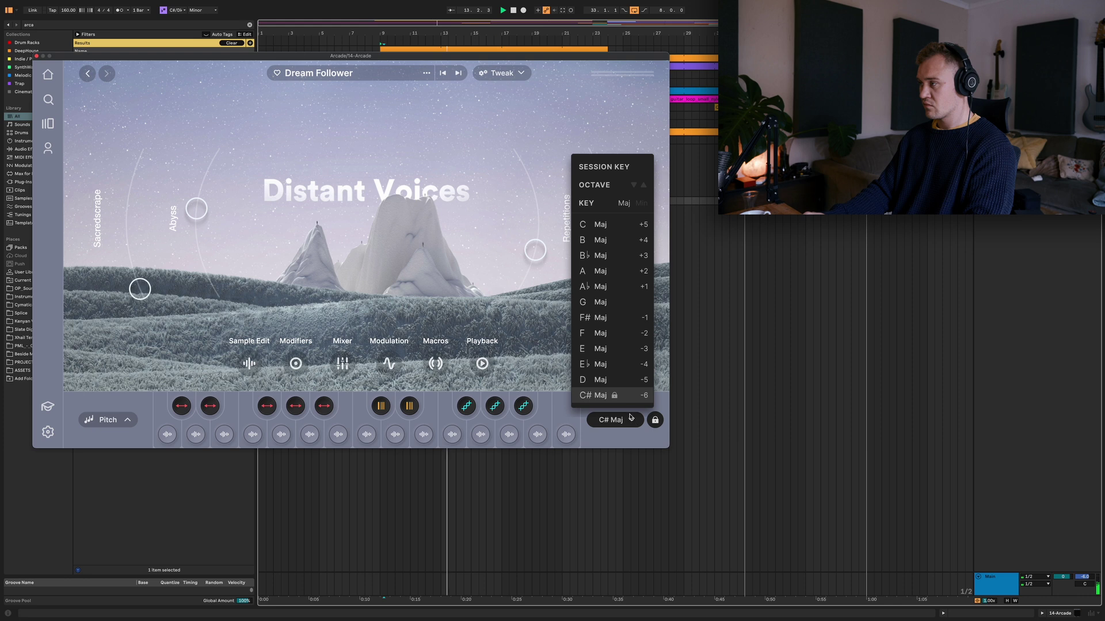
pyautogui.click(641, 204)
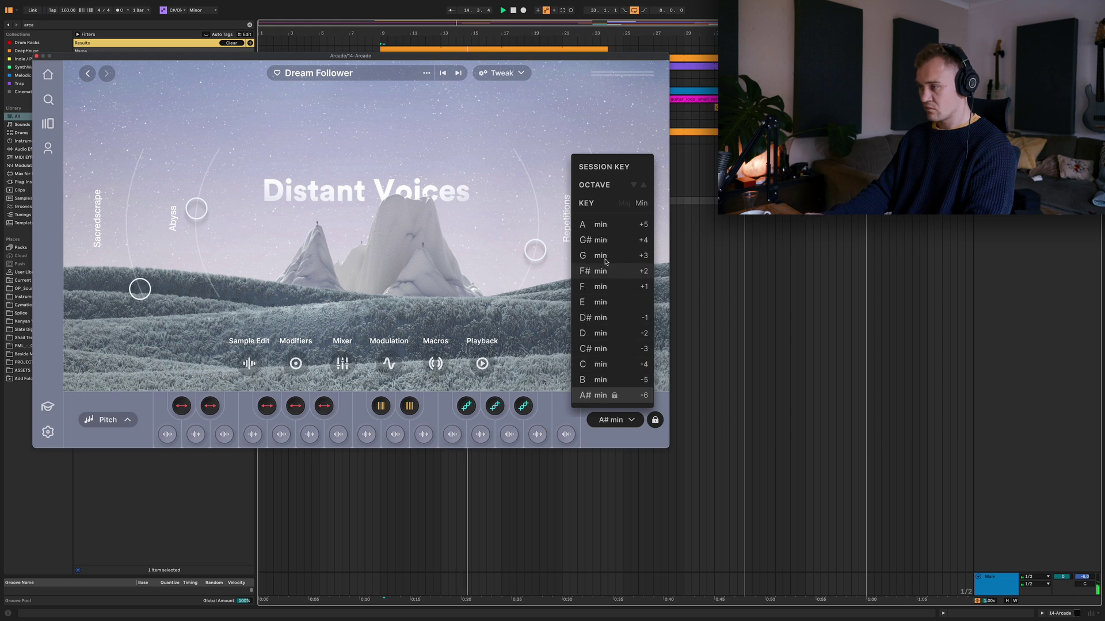
pyautogui.click(600, 348)
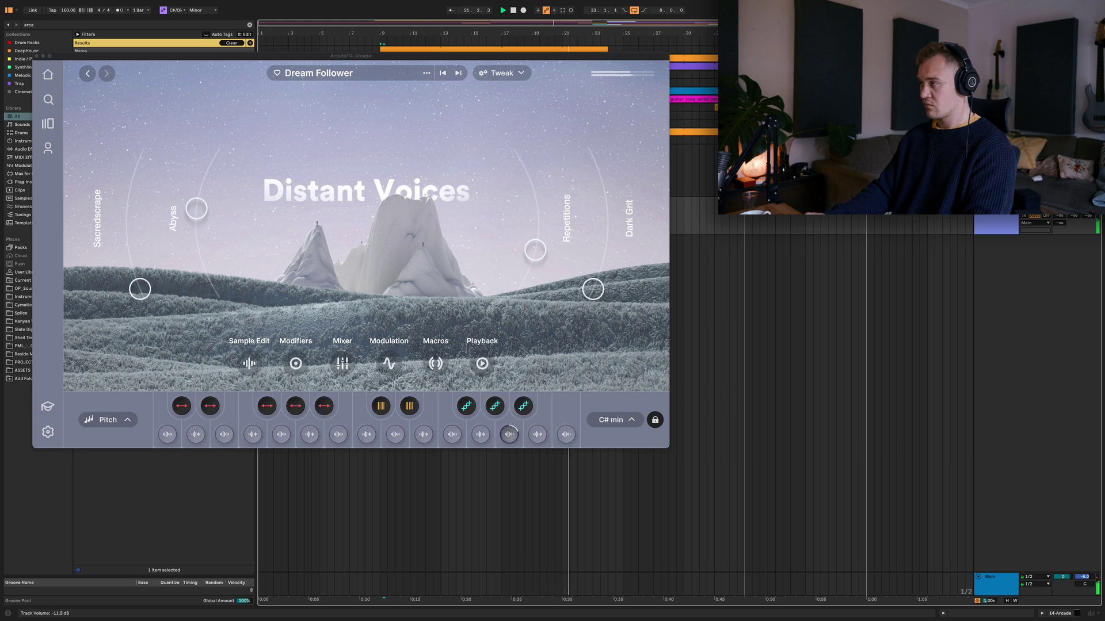
# Hide the Arcade window, show the track's devices and search the browser for rc 20
pyautogui.doubleClick(995, 223)
pyautogui.press('super+alt+p')
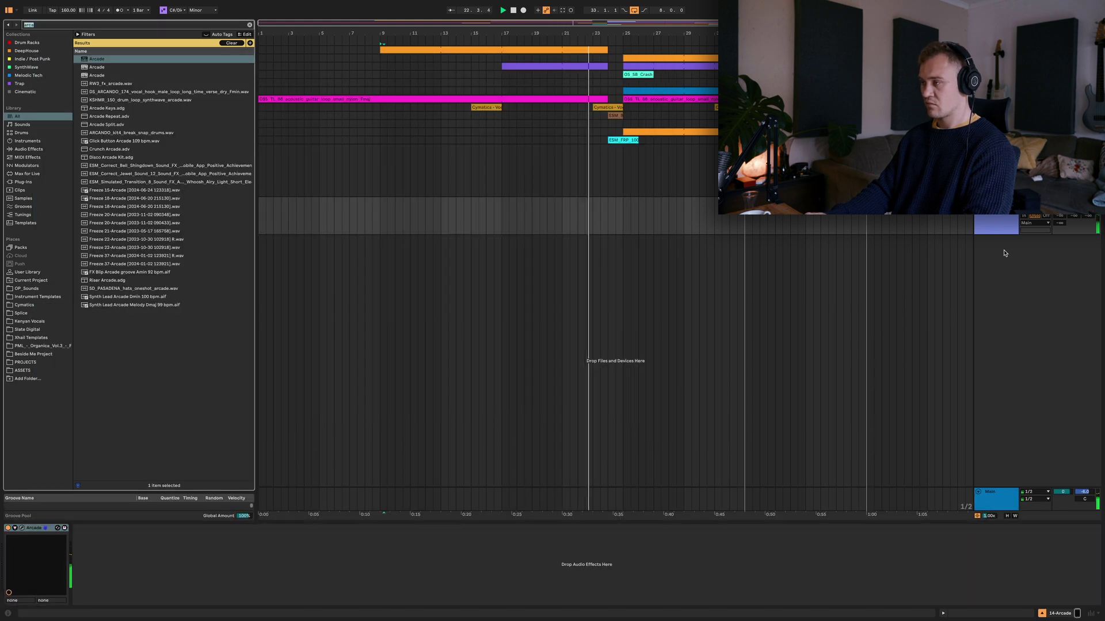
pyautogui.press('super+f')
pyautogui.write('c2 0')
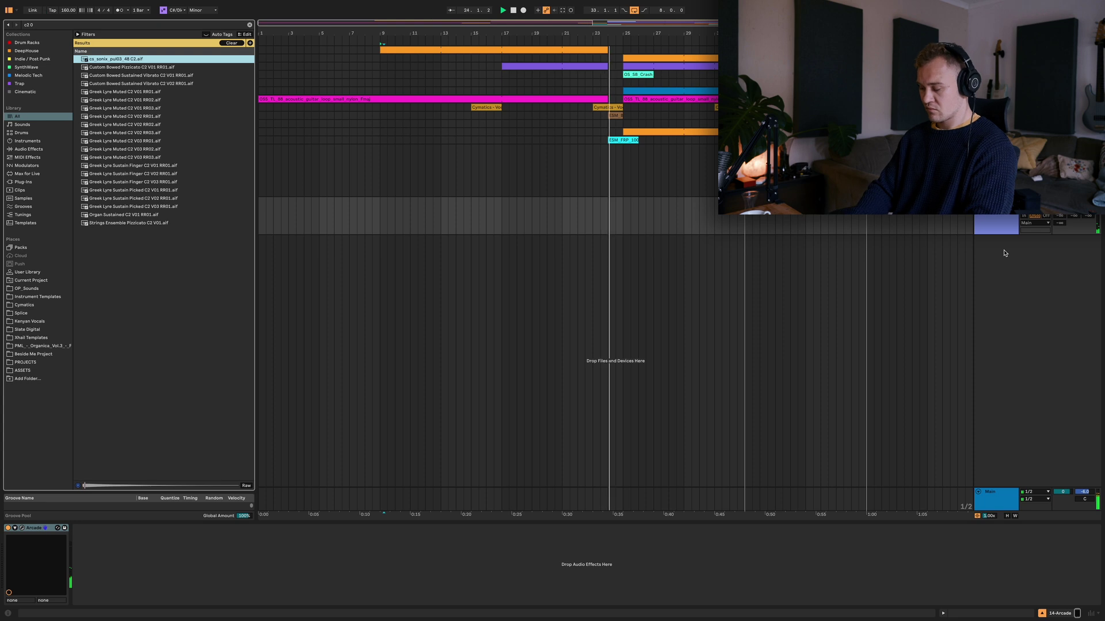
pyautogui.write('rc 20')
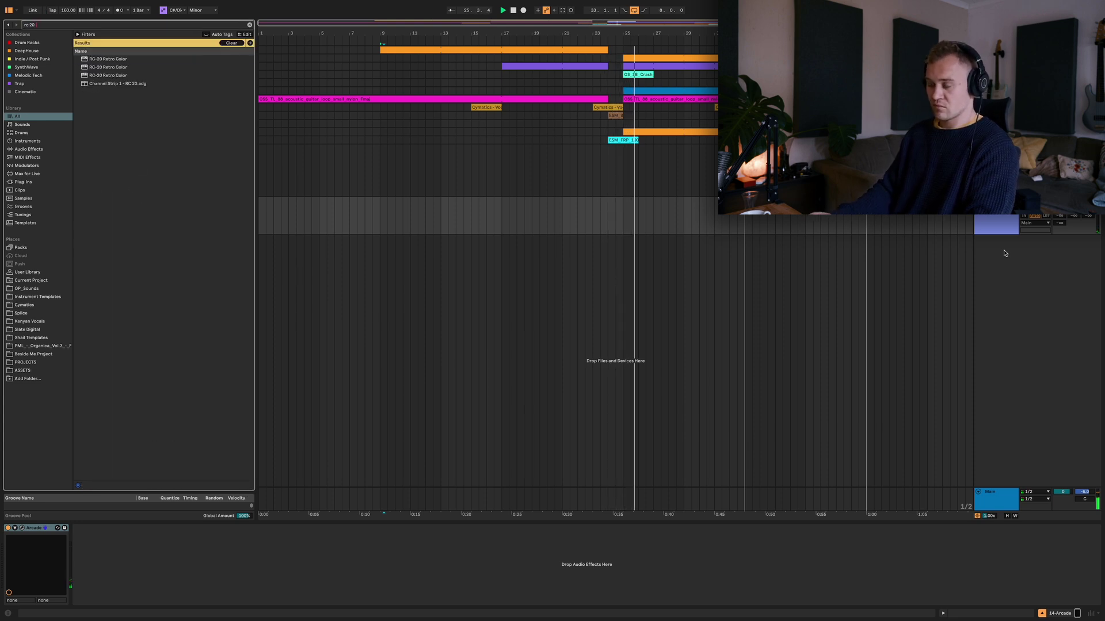
# Try adding the plain RC-20 Retro Color plug-in to the Arcade track
pyautogui.press('Down')
pyautogui.press('Return')
pyautogui.press('super+alt+p')
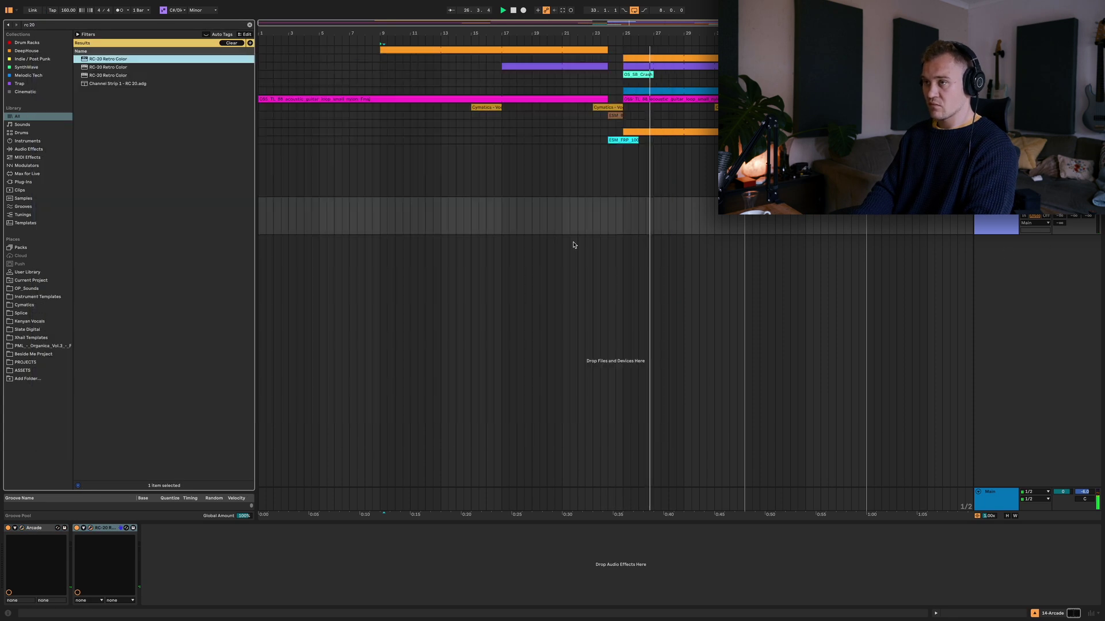
pyautogui.press('super+z')
# Load the Channel Strip 1 - RC 20.adg rack on the Arcade track and turn off arrangement looping
pyautogui.click(121, 83)
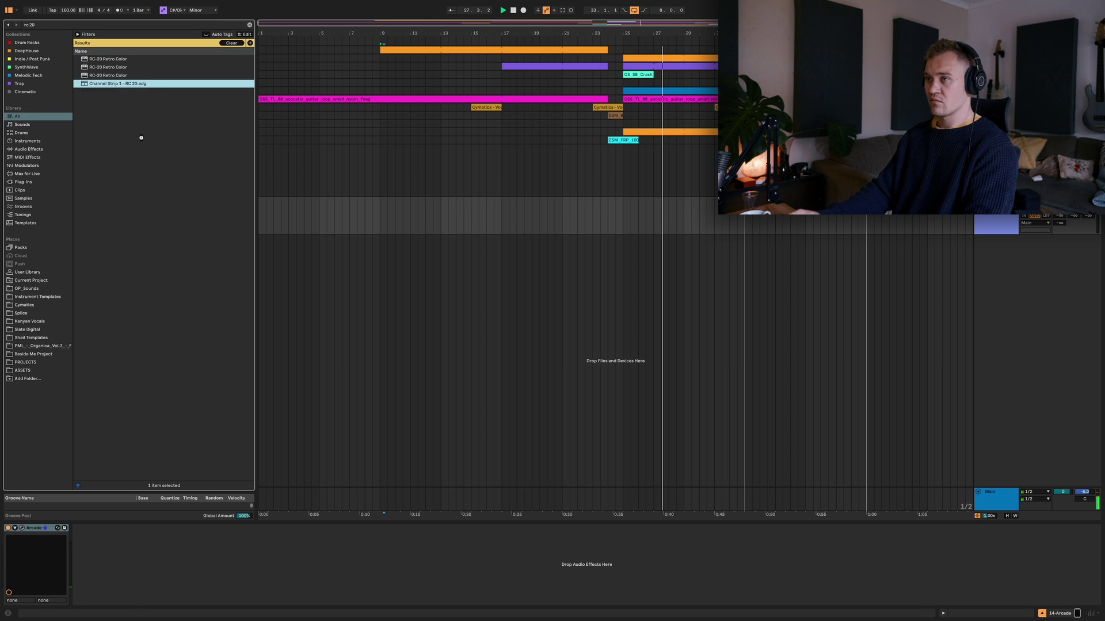
pyautogui.press('Return')
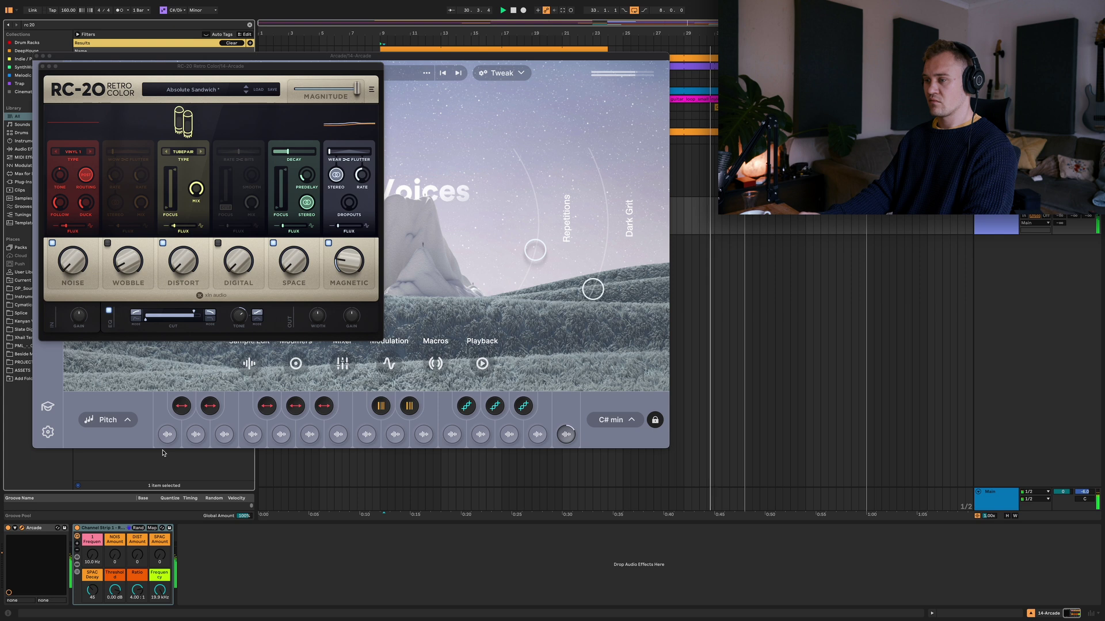
pyautogui.press('super+alt+p')
pyautogui.press('super+l')
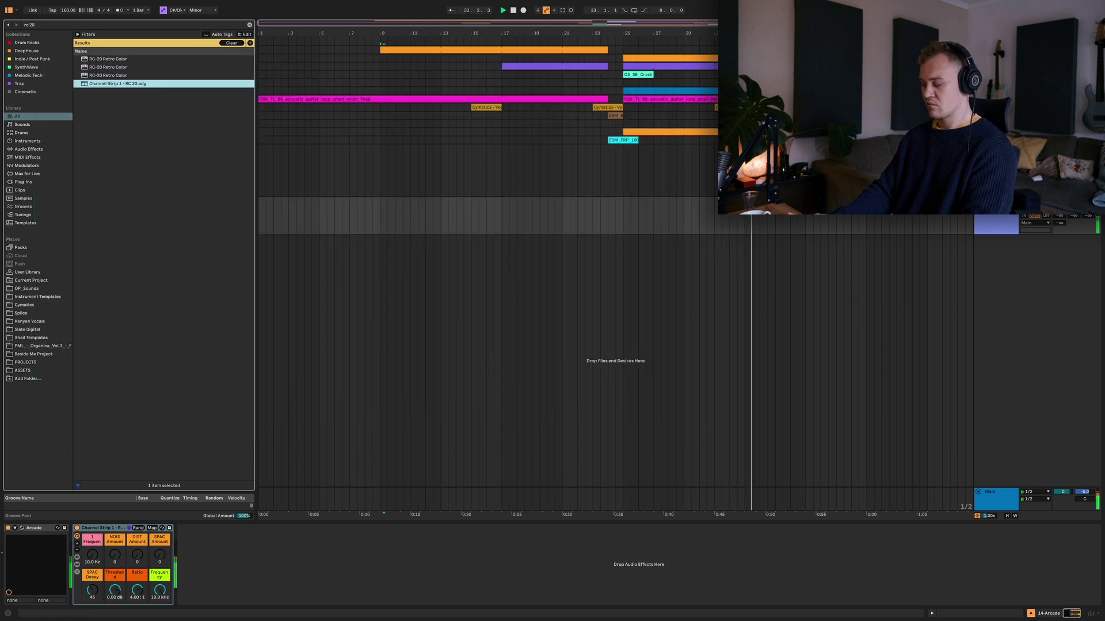
pyautogui.click(384, 215)
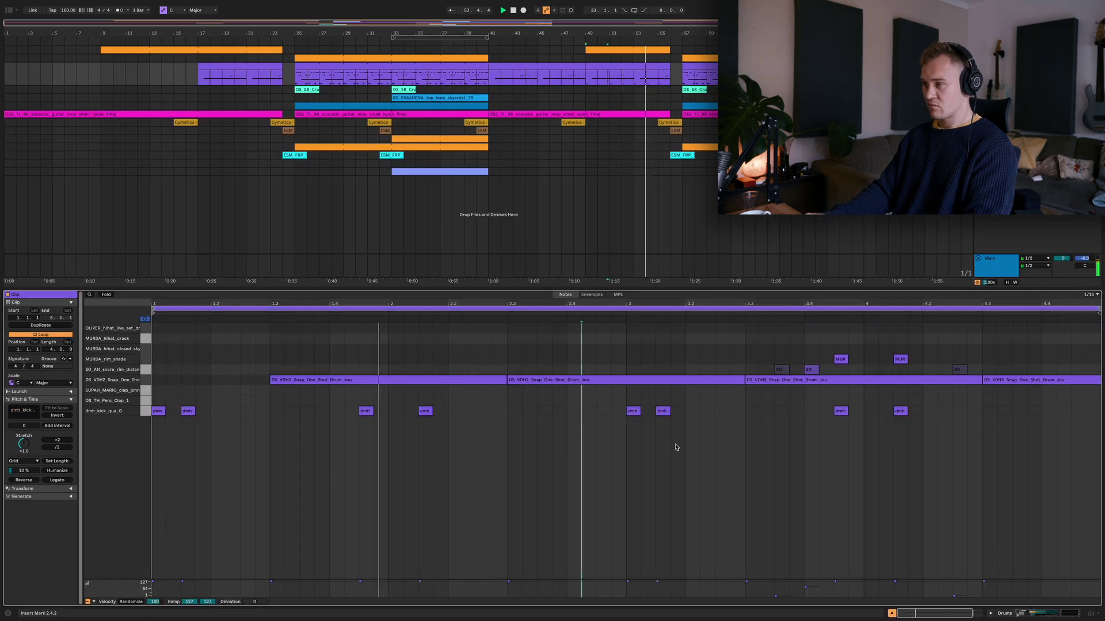
# Close the drum clip's note editor, fit the tracks to the view and loop the arrangement from bar 1 to bar 75
pyautogui.click(760, 420)
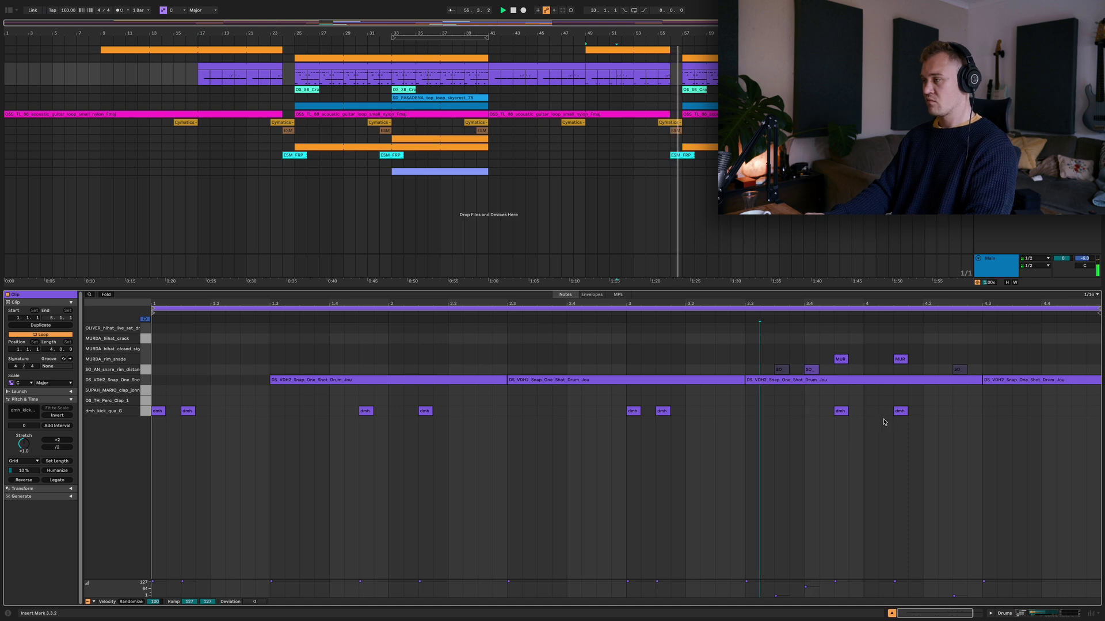
pyautogui.hotkey('ctrl', 'alt', 'l')
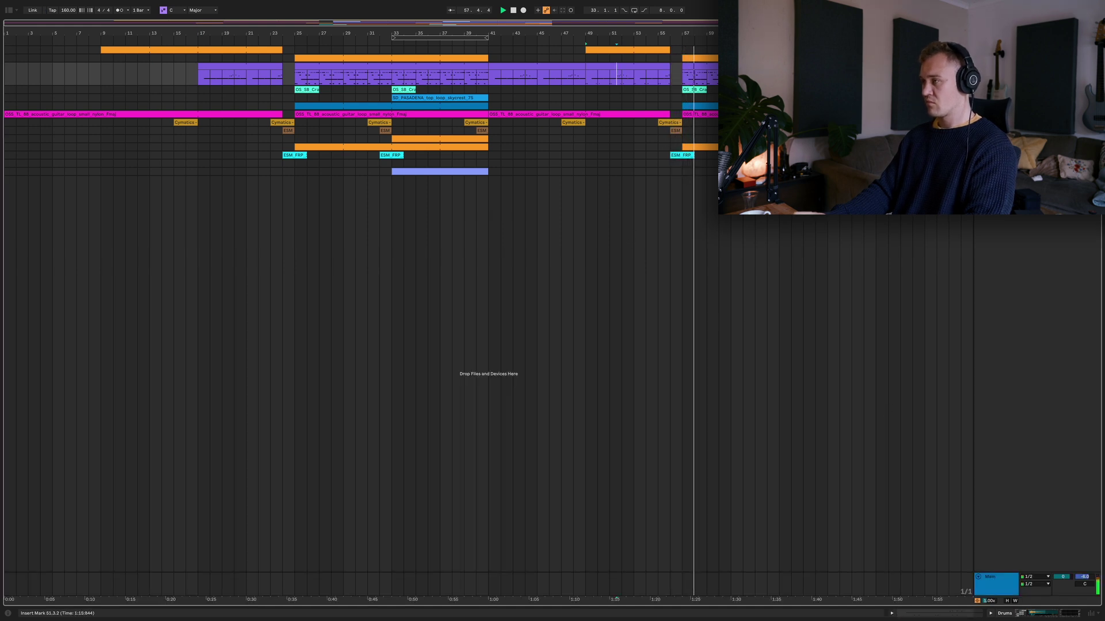
pyautogui.press('h')
pyautogui.press('h')
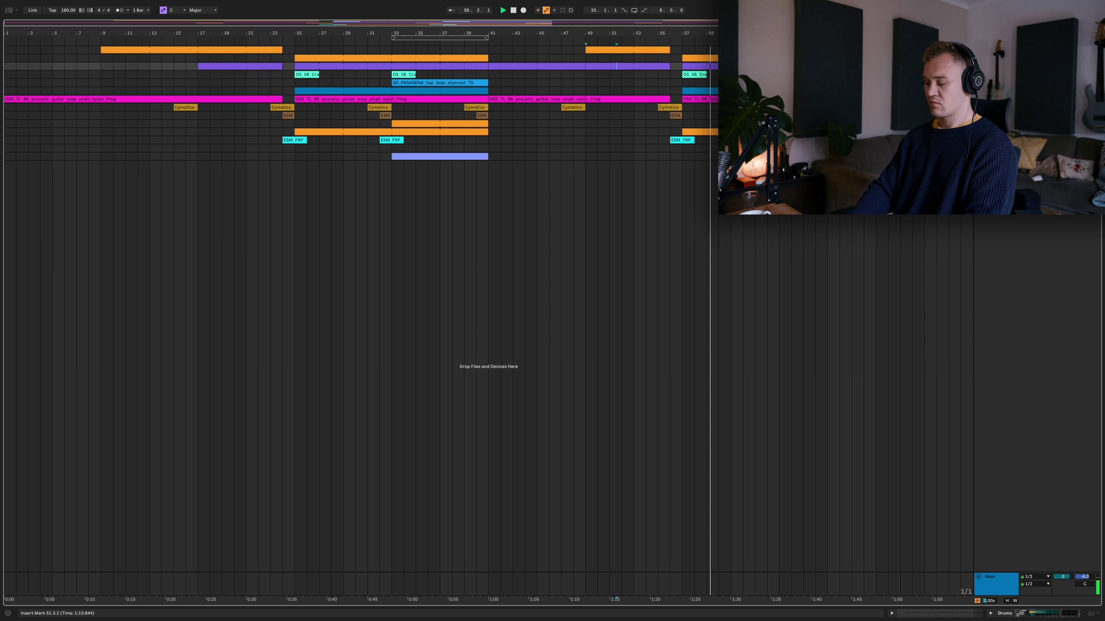
pyautogui.moveTo(904, 190); pyautogui.dragTo(2, 95)
pyautogui.hotkey('ctrl', 'l')
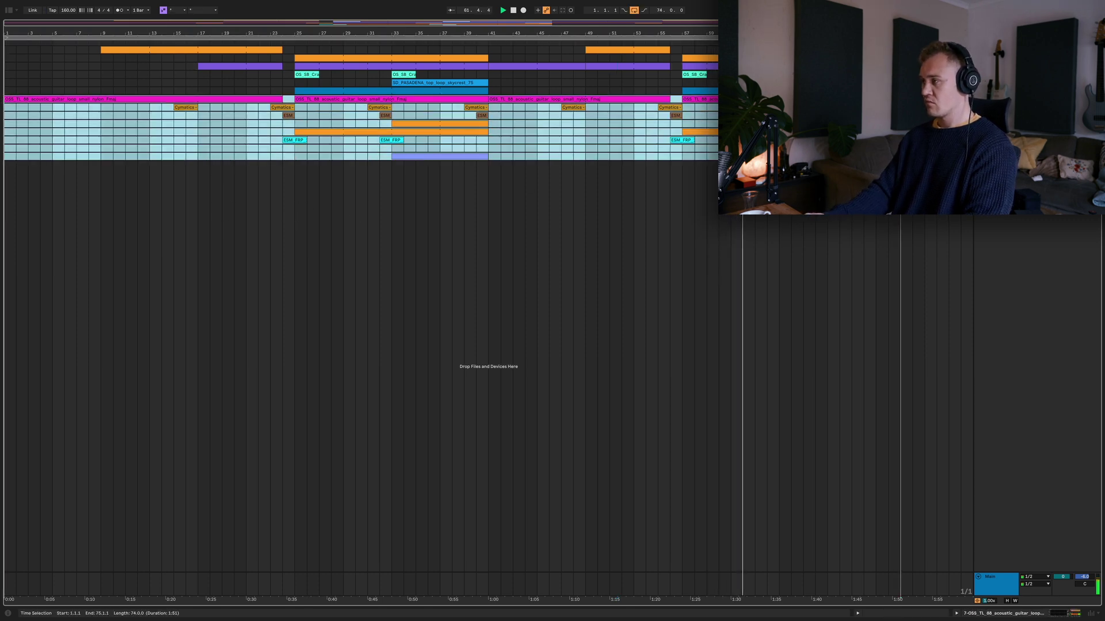
# On the guitar loop, set SPAC Amount to 73 and SPAC Decay to 18, and enable EQ Eight after the rack with a 225 Hz low cut
pyautogui.hotkey('shift', 'Tab')
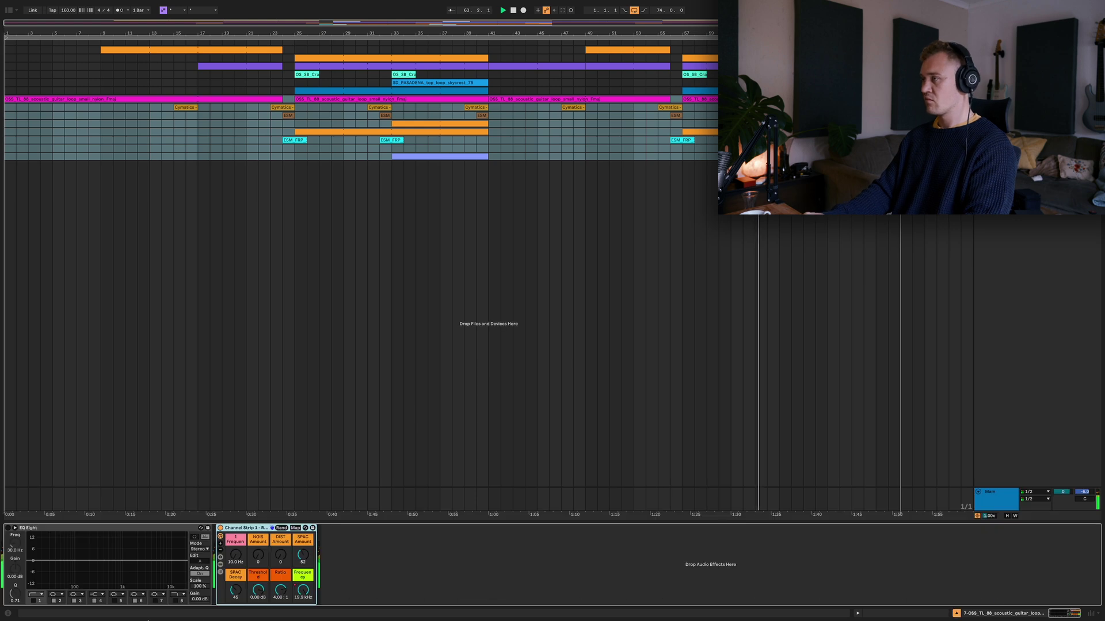
pyautogui.click(362, 572)
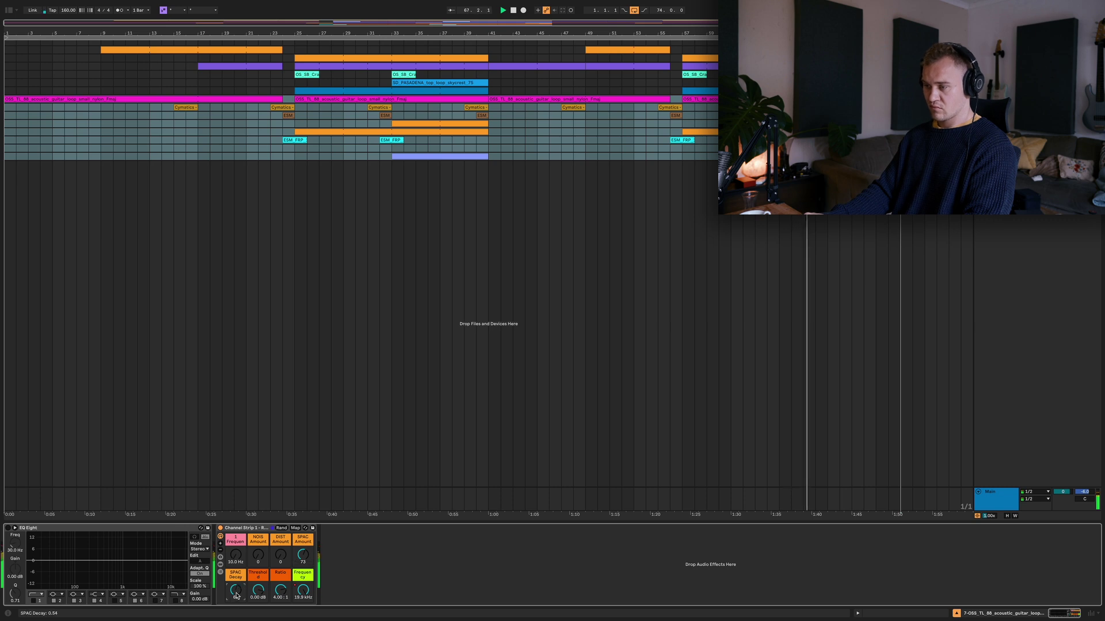
pyautogui.click(8, 527)
pyautogui.moveTo(15, 550); pyautogui.dragTo(322, 558)
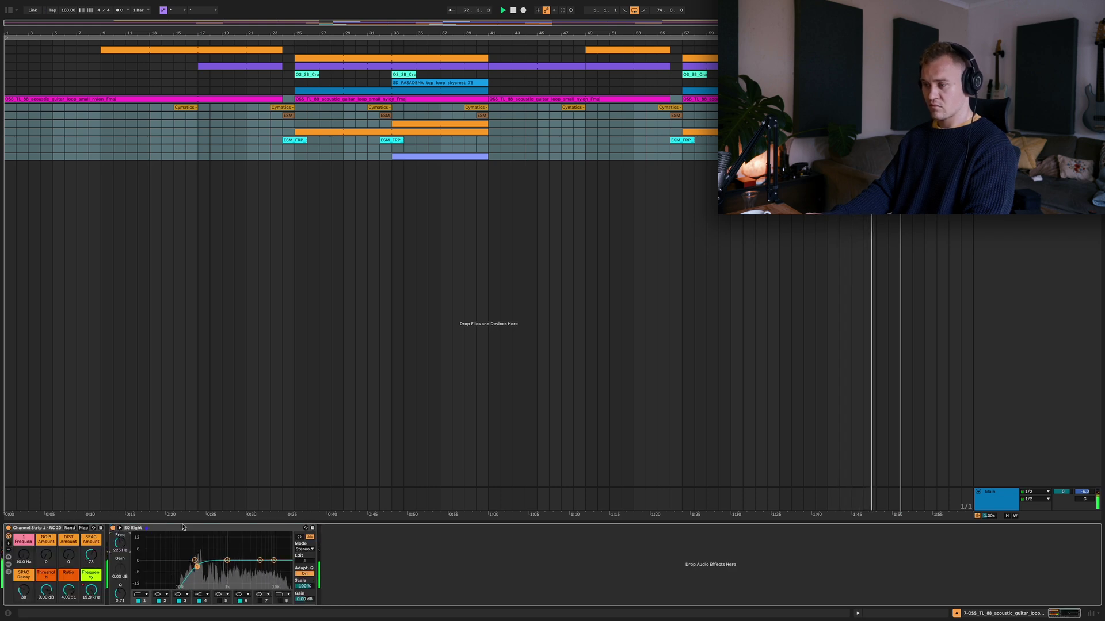
# Set the first Frequency control of the Arcade track's Channel Strip to 167 Hz
pyautogui.press('super+alt+b')
pyautogui.press('super+alt+l')
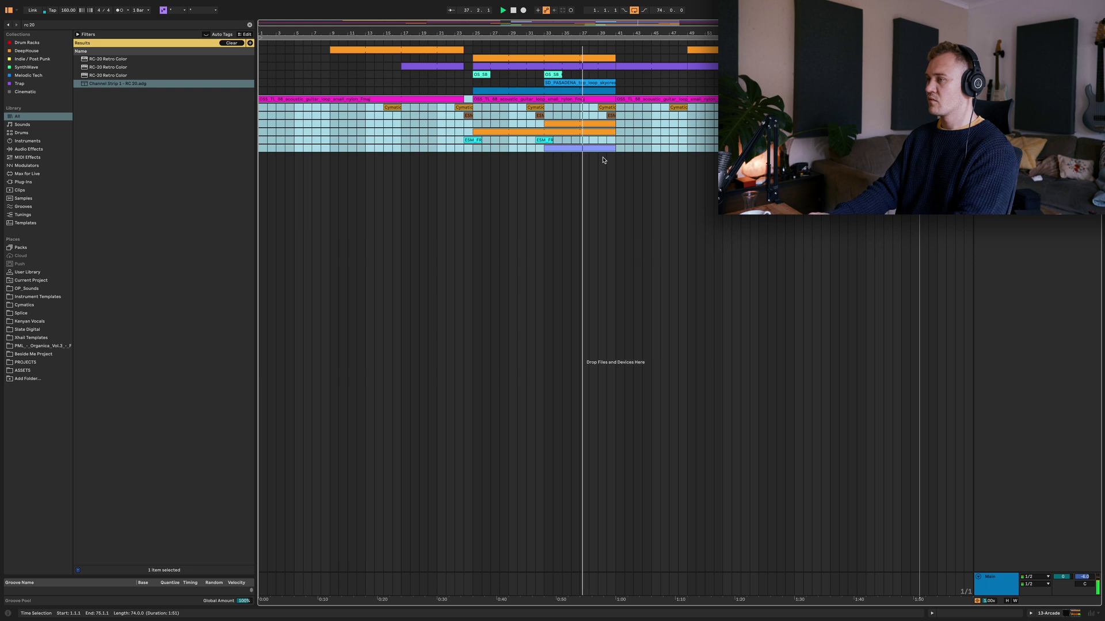
pyautogui.moveTo(602, 155); pyautogui.dragTo(603, 160)
pyautogui.hotkey('shift', 'Tab')
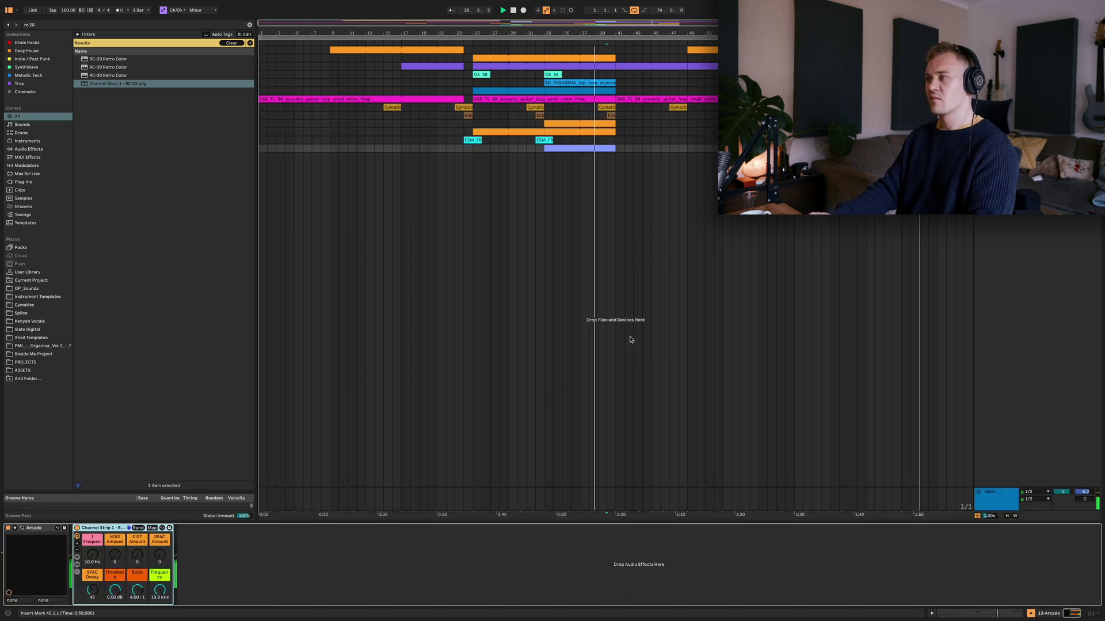
pyautogui.moveTo(89, 558); pyautogui.dragTo(91, 541)
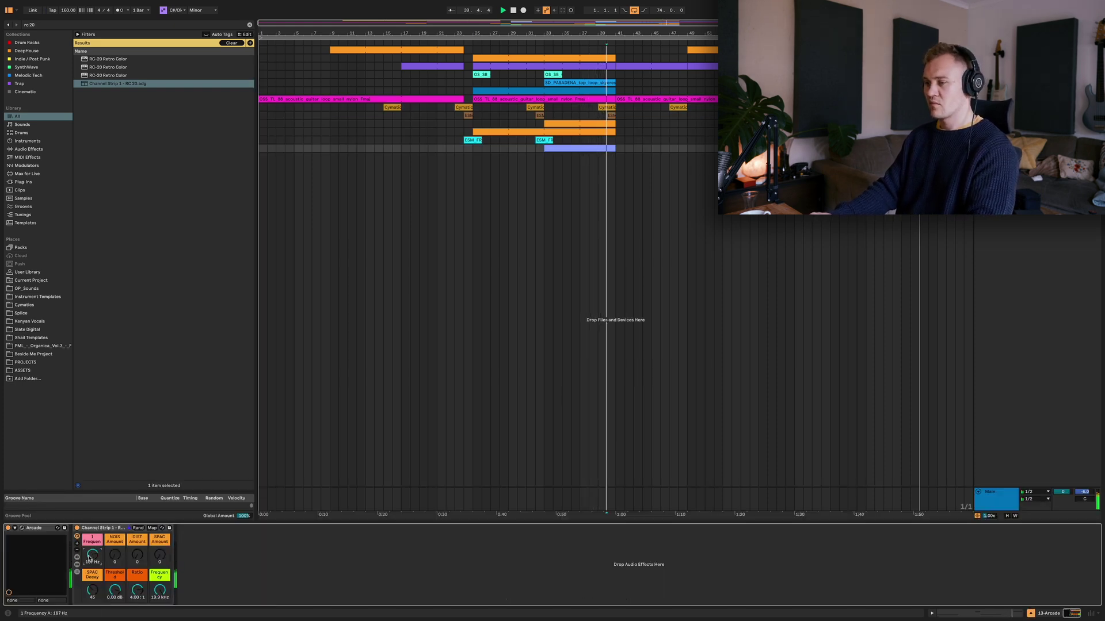
pyautogui.hotkey('ctrl', 'alt', 'p')
pyautogui.hotkey('ctrl', 'alt', 'p')
pyautogui.hotkey('ctrl', 'alt', 'b')
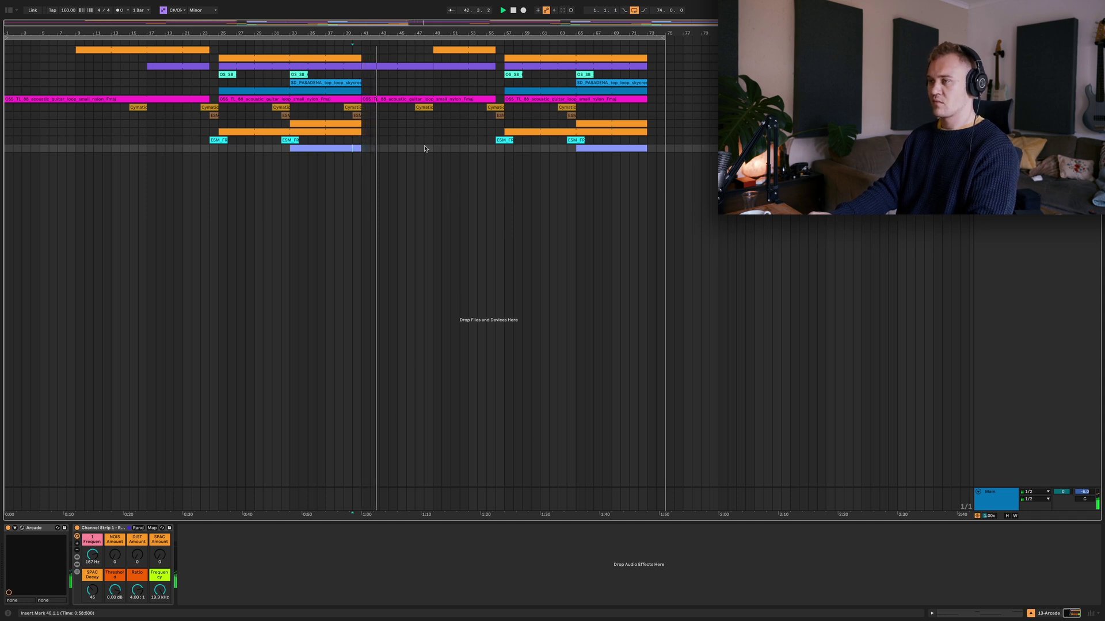
# Select the drum section from bar 41 to 49 and add an Auto Filter to the Drums track
pyautogui.click(412, 65)
pyautogui.hotkey('ctrl', 'alt', 'b')
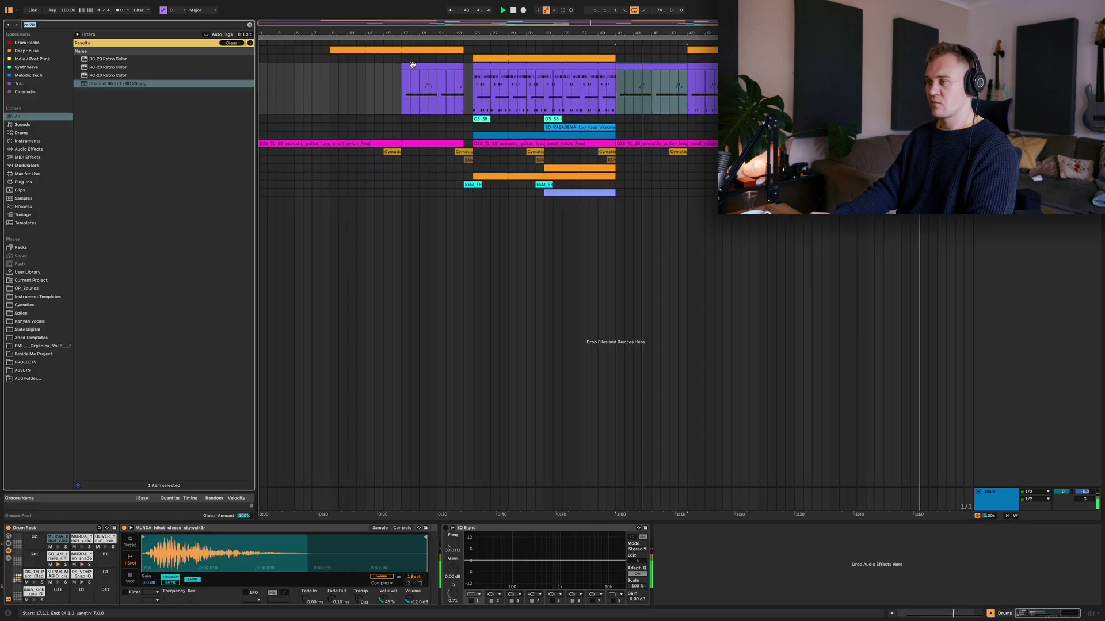
pyautogui.hotkey('ctrl', 'f')
pyautogui.write('auto')
pyautogui.press('Down')
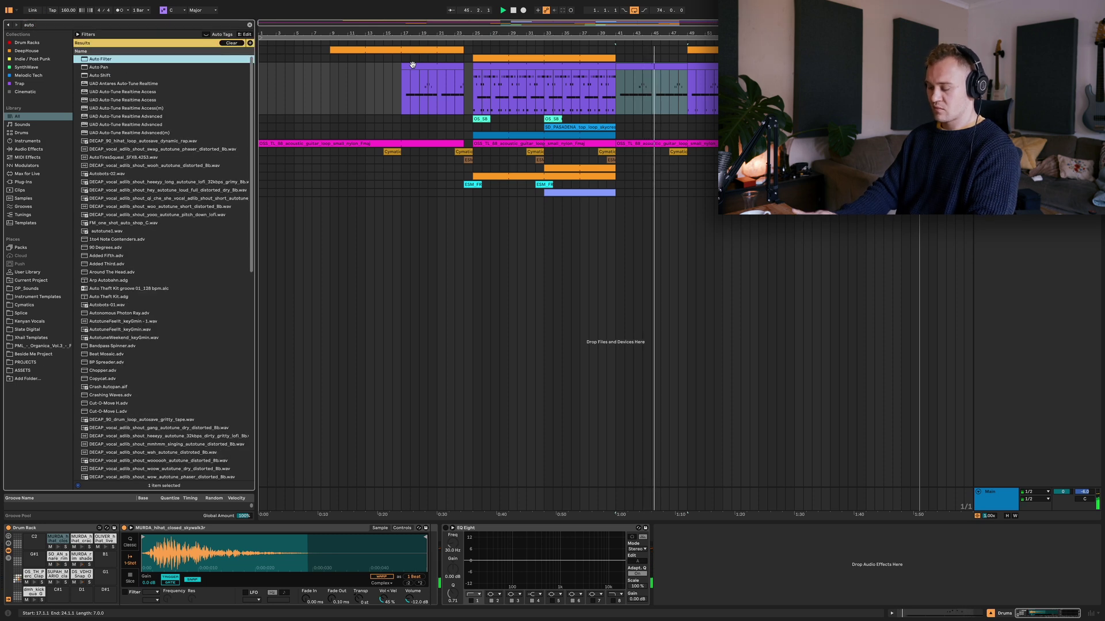
pyautogui.press('Return')
# Add an Echo to the Drums track, switch it to Ping Pong and set its Dry/Wet to 21 %
pyautogui.hotkey('ctrl', 'f')
pyautogui.write('echo')
pyautogui.press('Down')
pyautogui.press('Return')
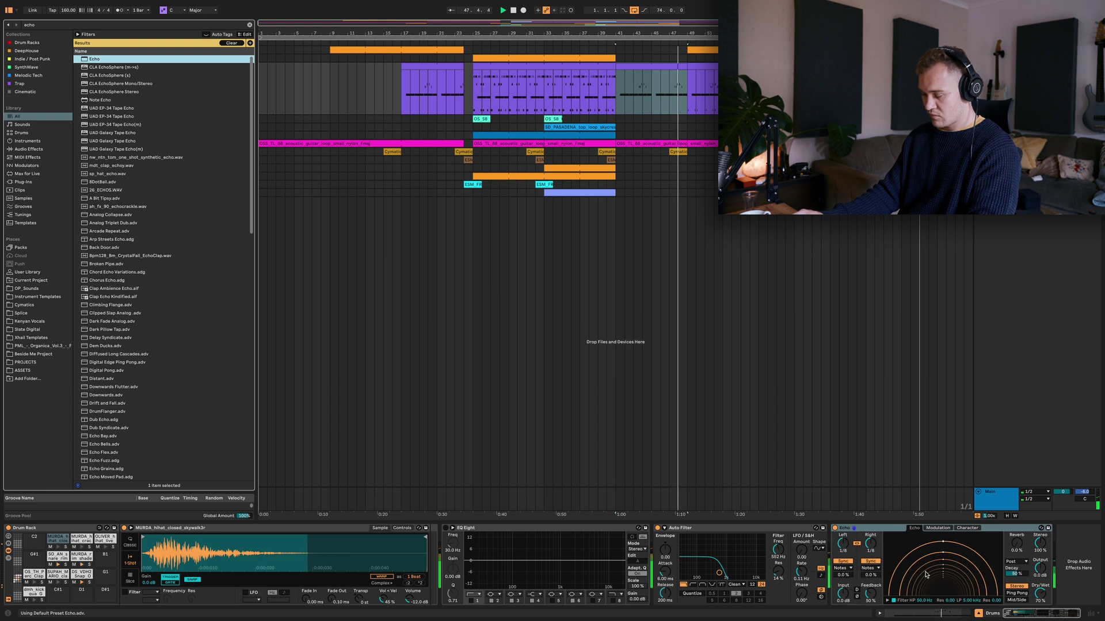
pyautogui.click(1073, 592)
pyautogui.click(1016, 593)
pyautogui.moveTo(1039, 594); pyautogui.dragTo(1039, 620)
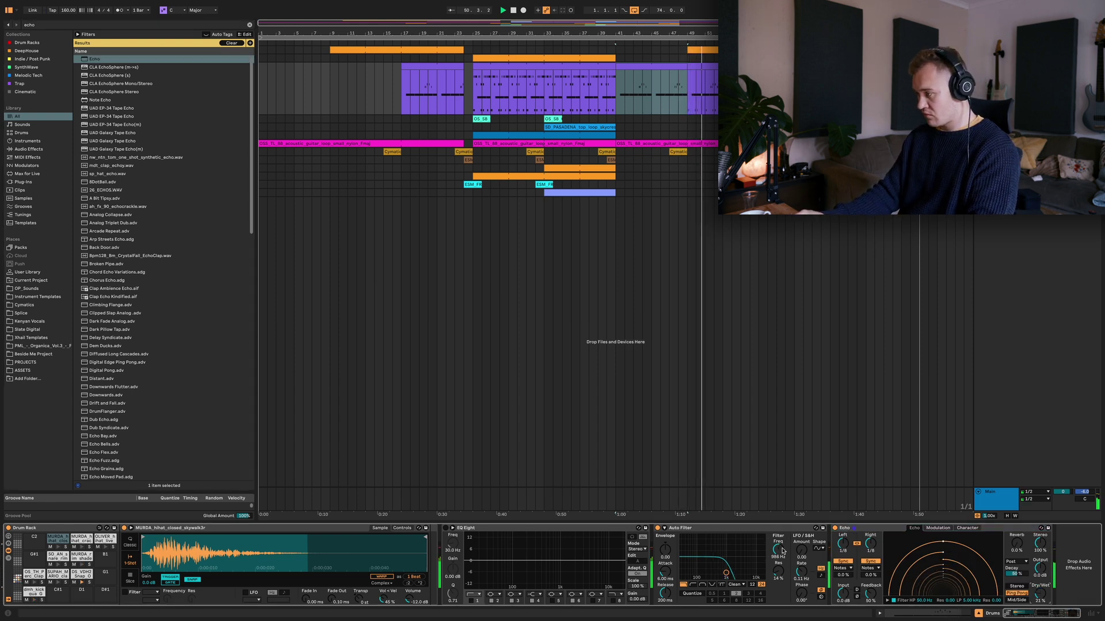
# Set the drum Auto Filter's frequency to 1.59 kHz and show the arrangement's automation
pyautogui.moveTo(778, 549); pyautogui.dragTo(777, 544)
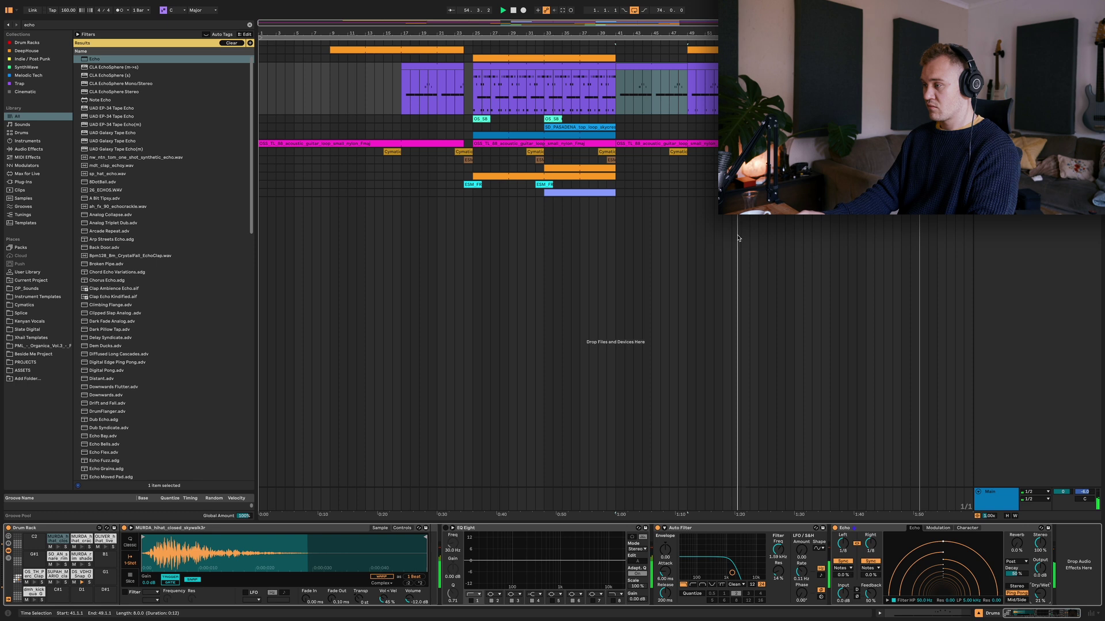
pyautogui.press('a')
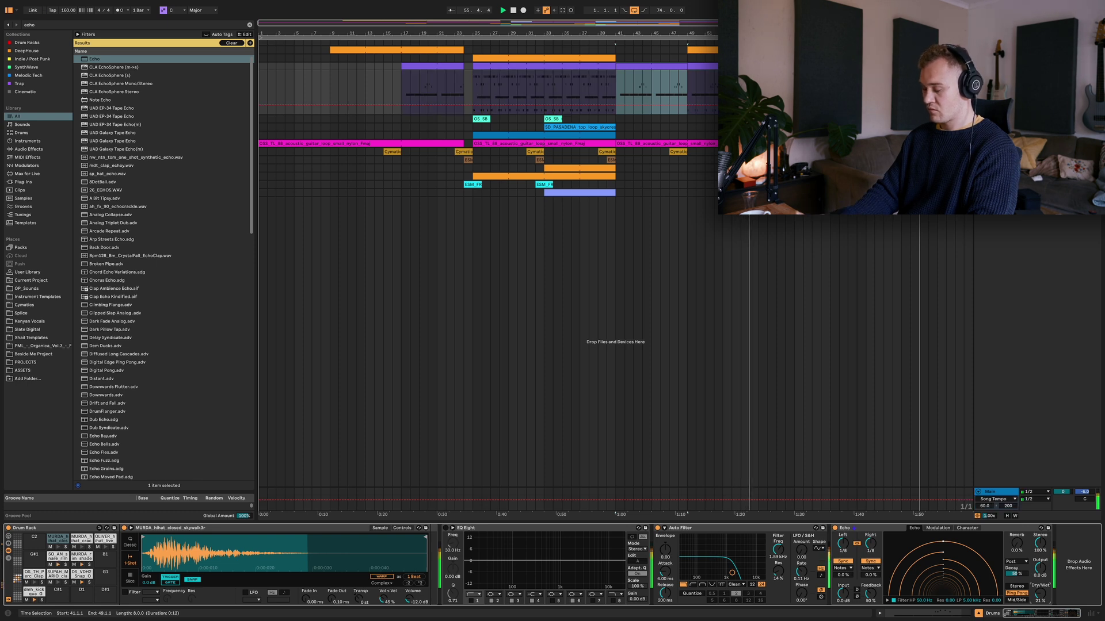